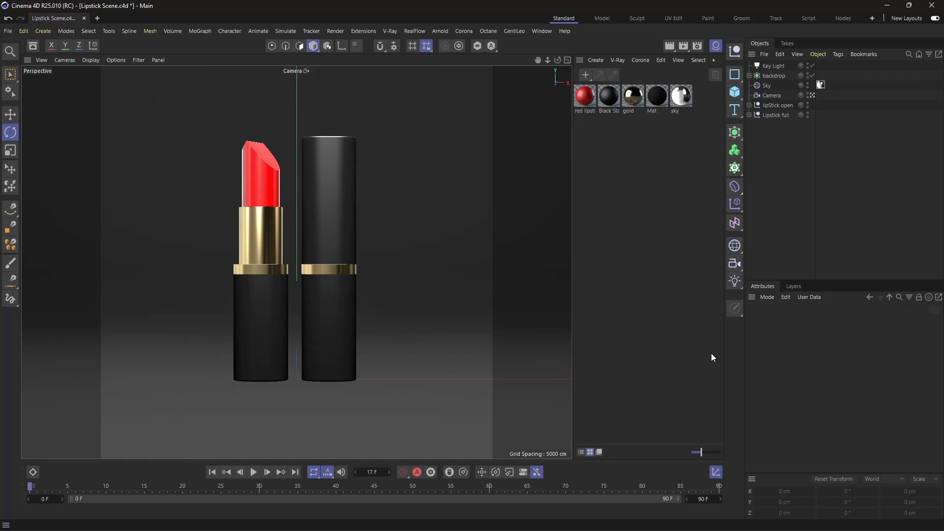
# Open the render settings and set the renderer to Standard
pyautogui.click(700, 43)
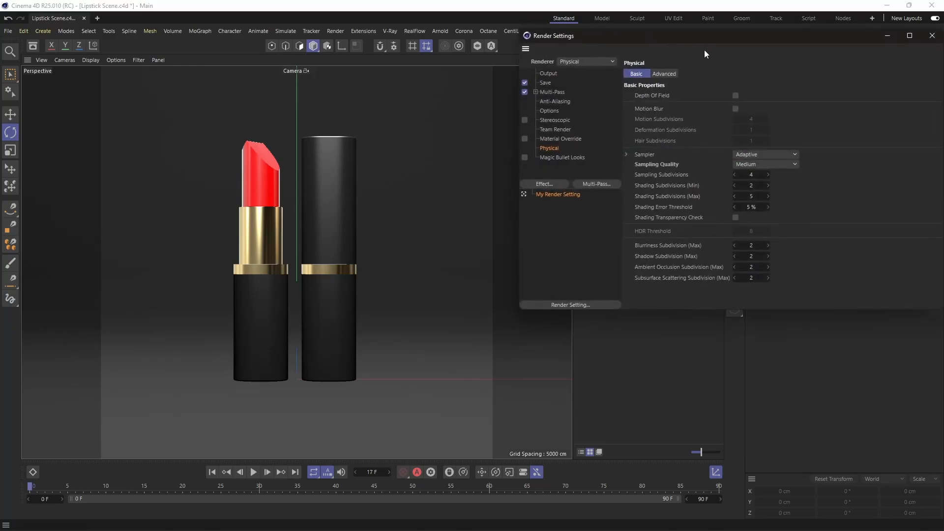
pyautogui.moveTo(645, 69); pyautogui.dragTo(582, 116)
pyautogui.moveTo(502, 114); pyautogui.dragTo(491, 114)
pyautogui.click(477, 141)
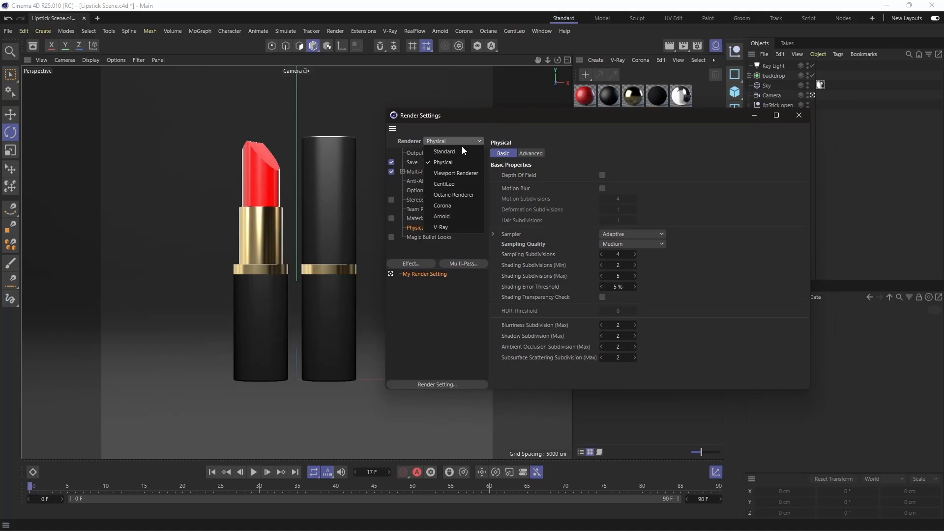
pyautogui.click(458, 155)
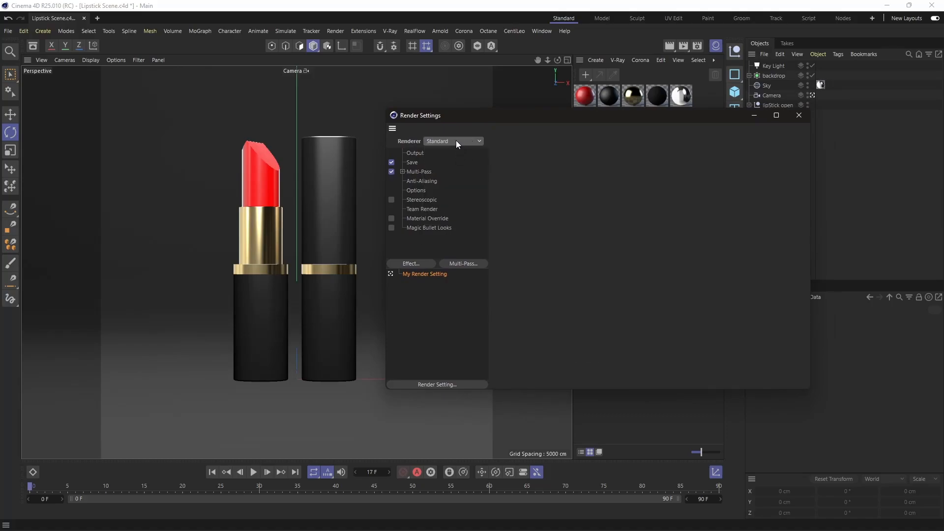
pyautogui.moveTo(482, 112); pyautogui.dragTo(527, 102)
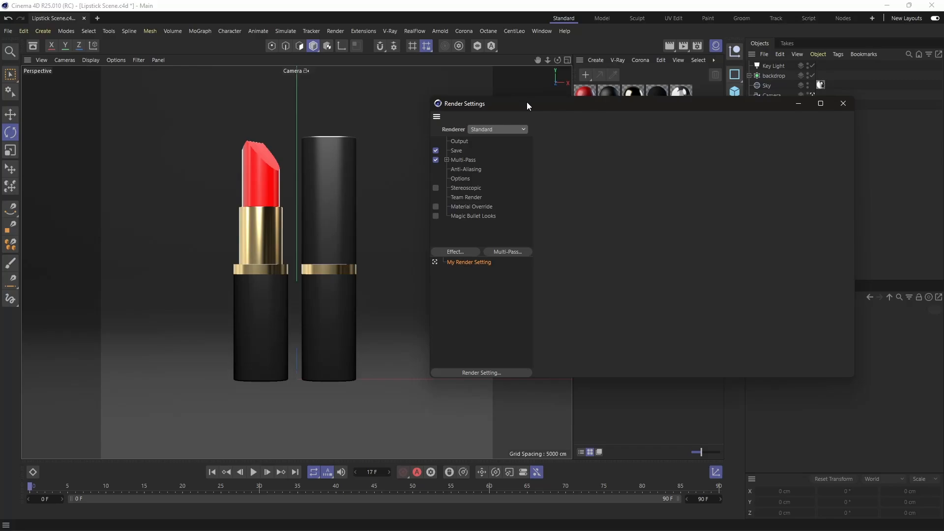
pyautogui.moveTo(527, 103); pyautogui.dragTo(522, 126)
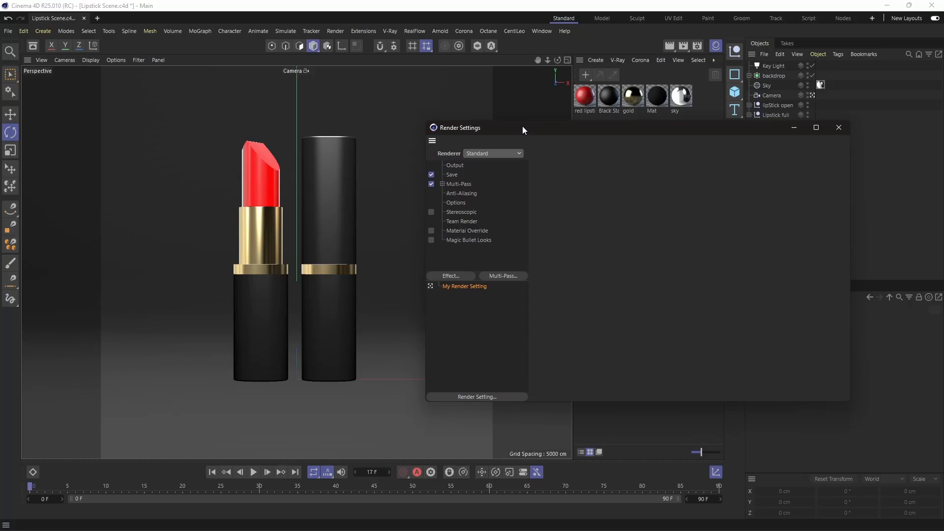
# Compare the Physical and Standard renderers by alternating between them, ending on Standard
pyautogui.click(511, 154)
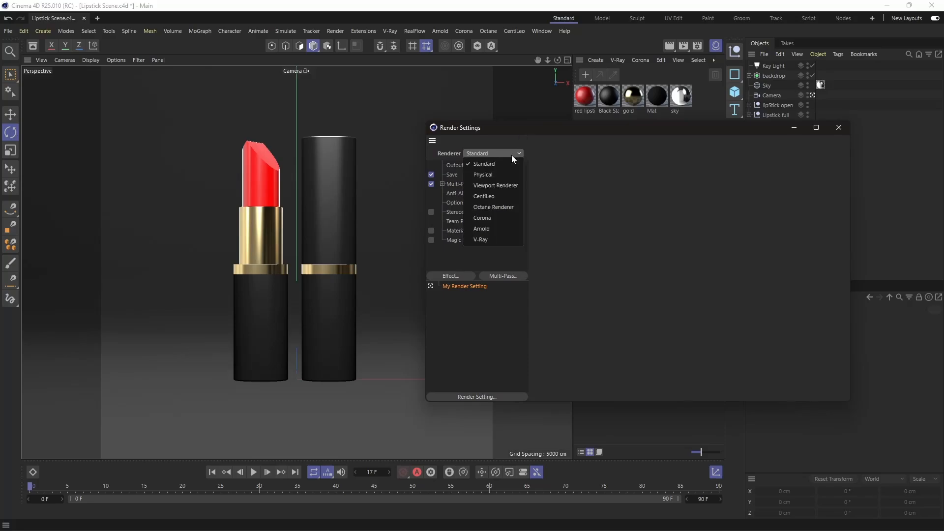
pyautogui.click(497, 175)
pyautogui.click(509, 154)
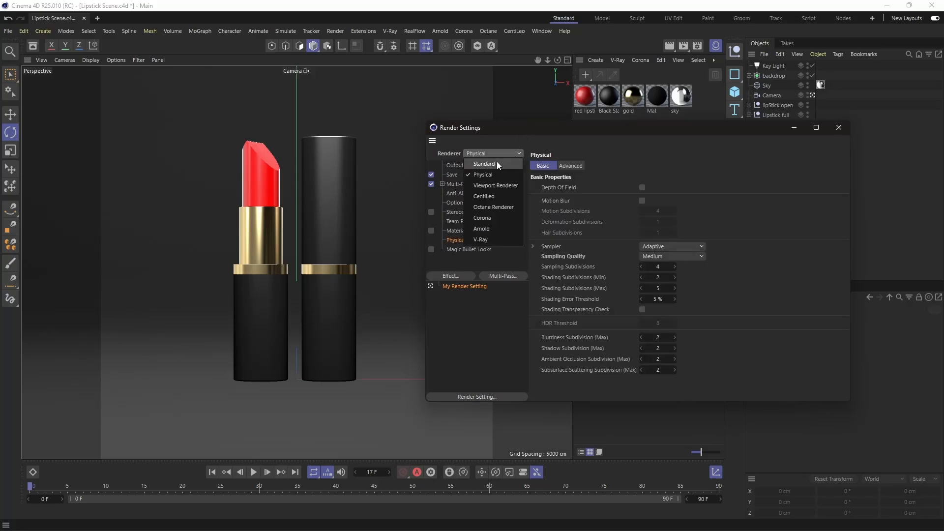
pyautogui.click(497, 167)
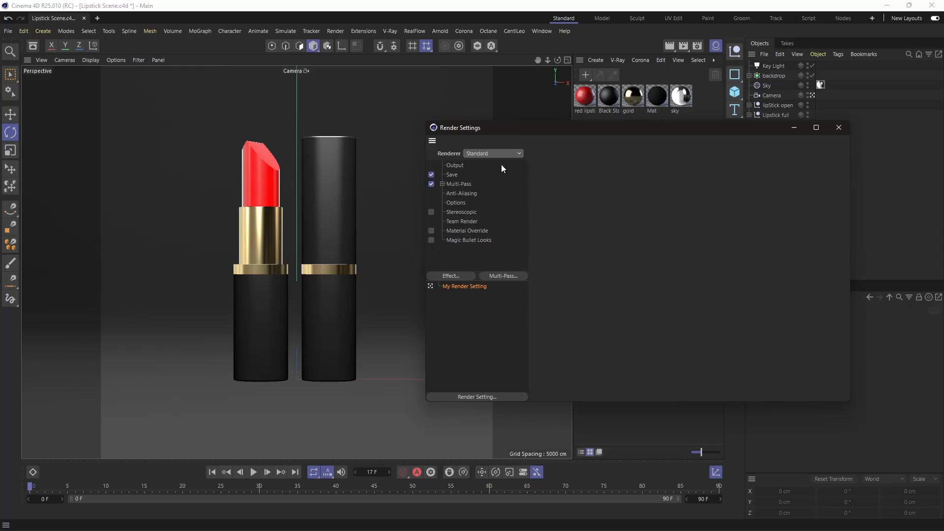
pyautogui.click(500, 154)
pyautogui.click(499, 174)
pyautogui.click(503, 152)
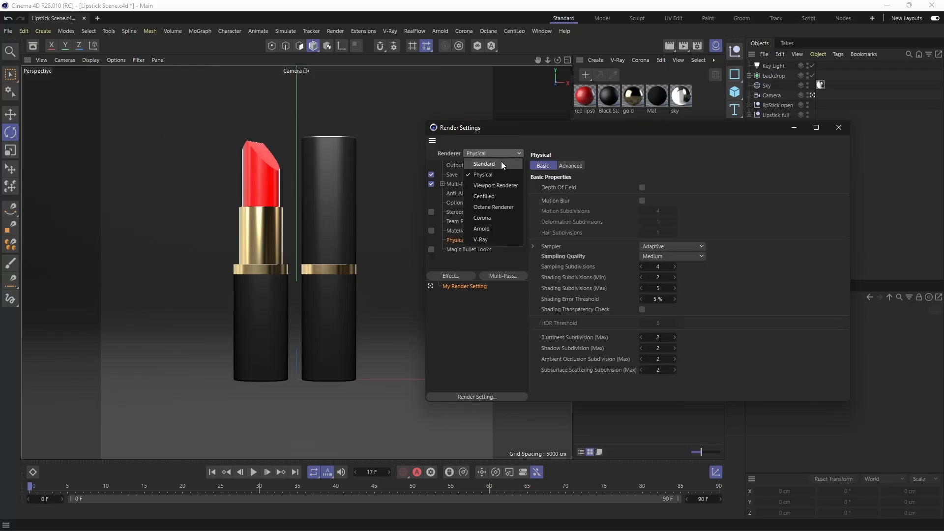
pyautogui.click(500, 163)
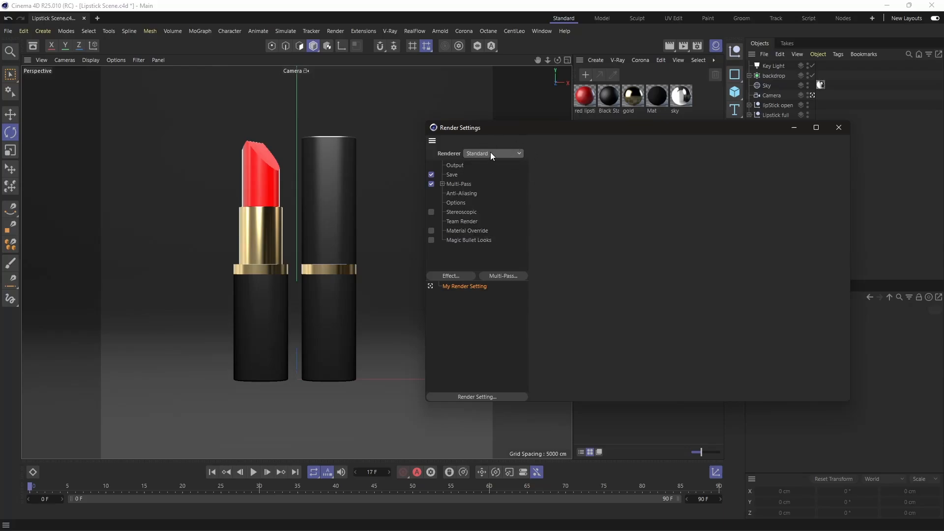
# Close the render settings and render the active camera view of the lipsticks
pyautogui.click(838, 128)
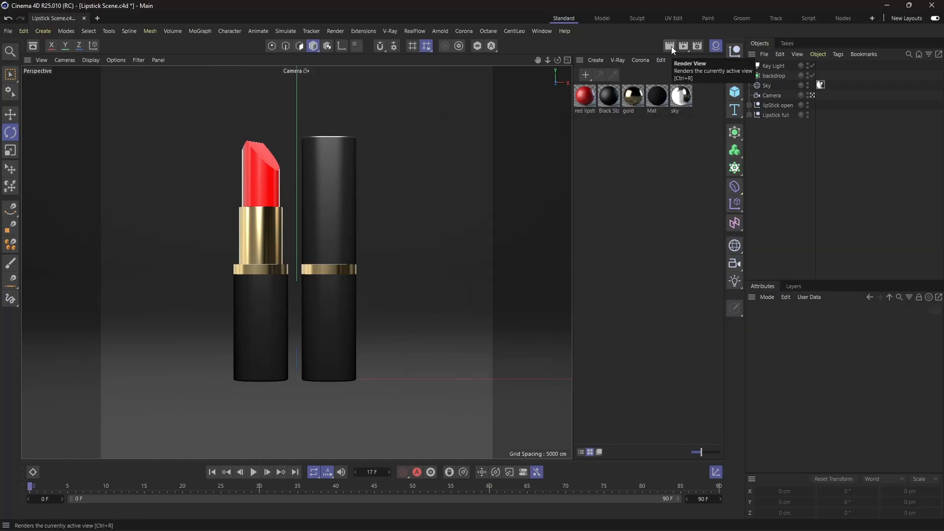
pyautogui.click(670, 46)
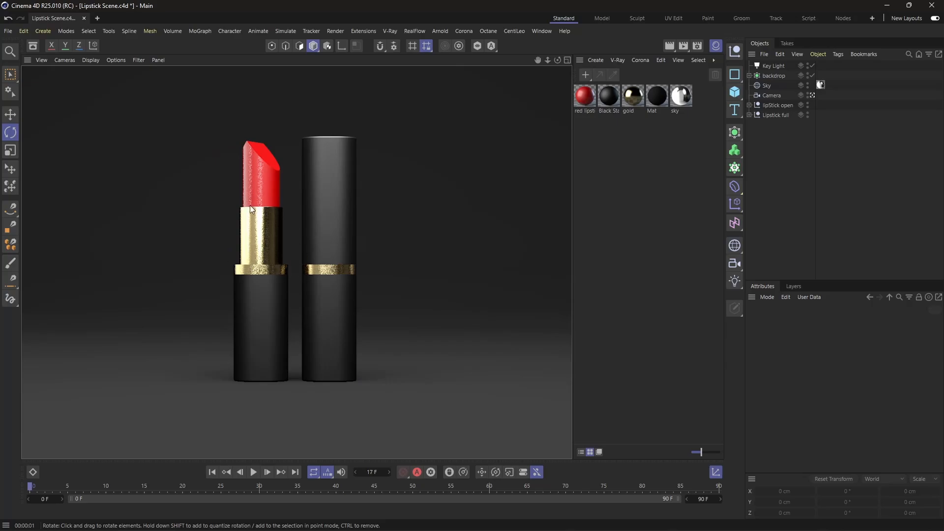
# Reopen the render settings and examine the output width and height values
pyautogui.click(699, 46)
pyautogui.moveTo(684, 39); pyautogui.dragTo(591, 141)
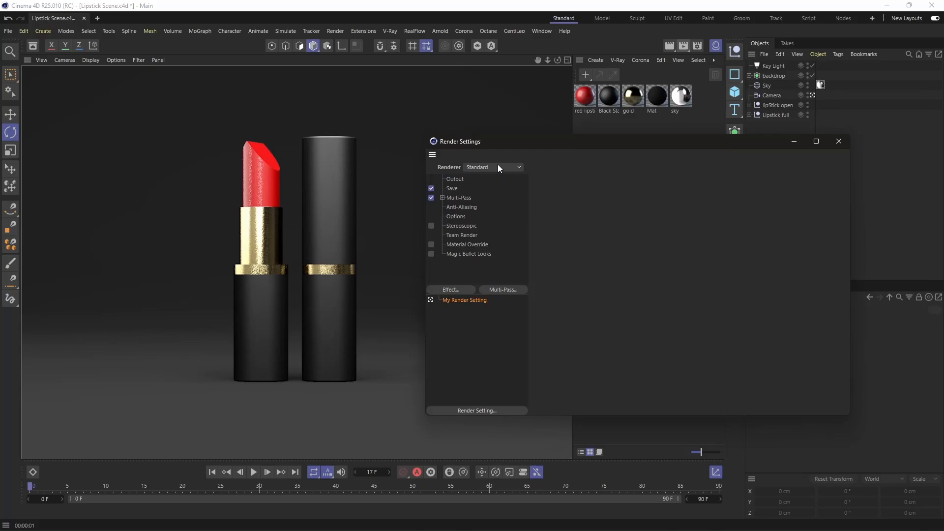
pyautogui.click(454, 180)
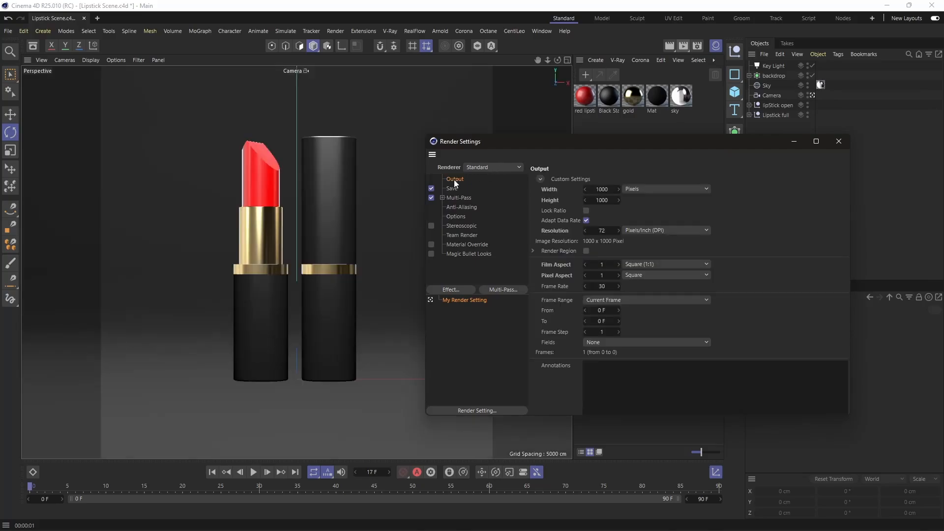
pyautogui.moveTo(605, 148); pyautogui.dragTo(624, 140)
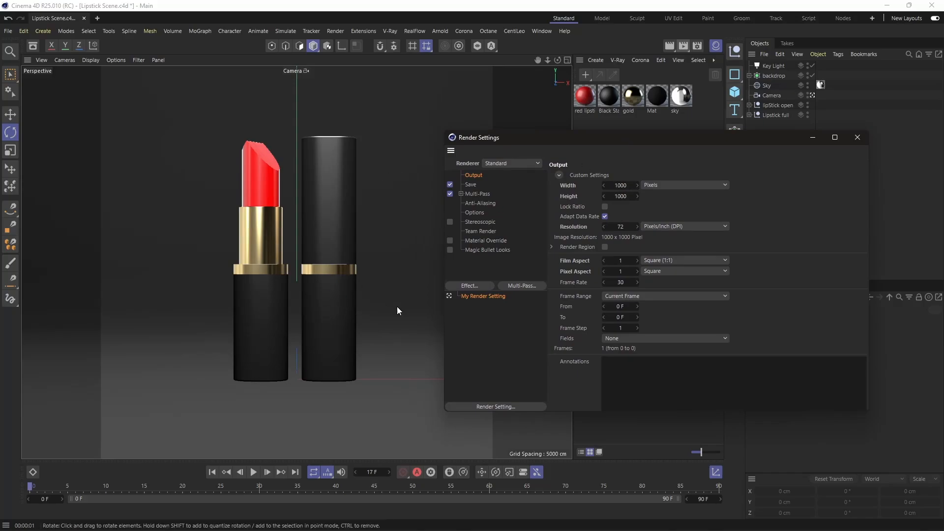
pyautogui.click(621, 196)
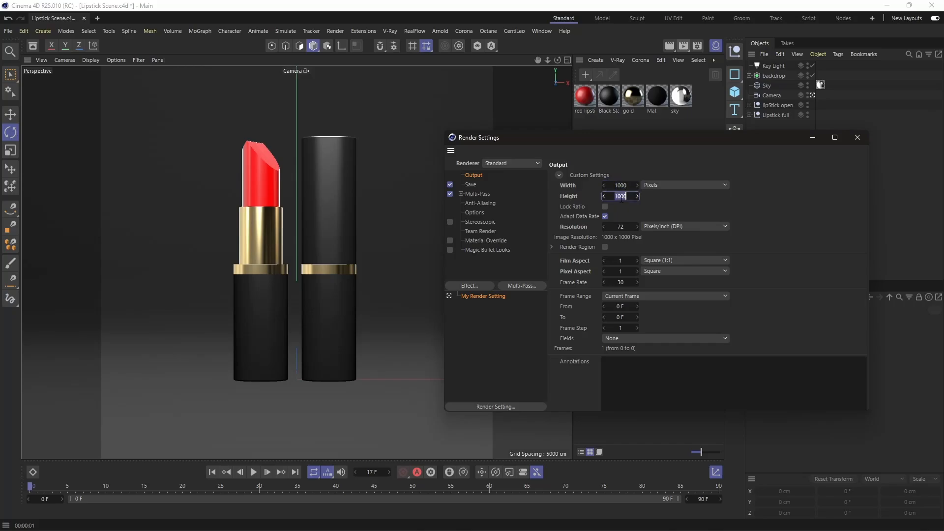
pyautogui.hotkey('shift', 'Tab')
pyautogui.click(622, 196)
pyautogui.click(621, 185)
pyautogui.click(621, 196)
# Review the regular image save options: file location, format, bit depth and file naming scheme
pyautogui.click(472, 184)
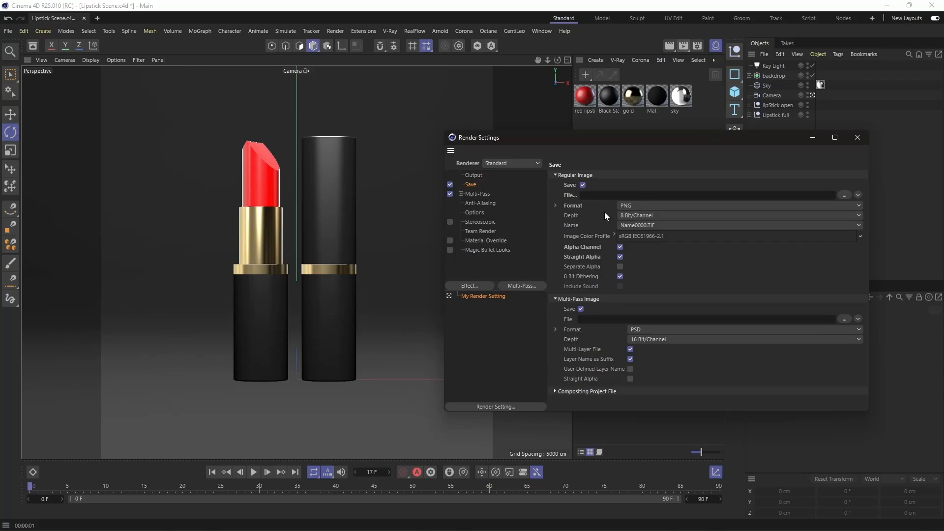
pyautogui.click(844, 195)
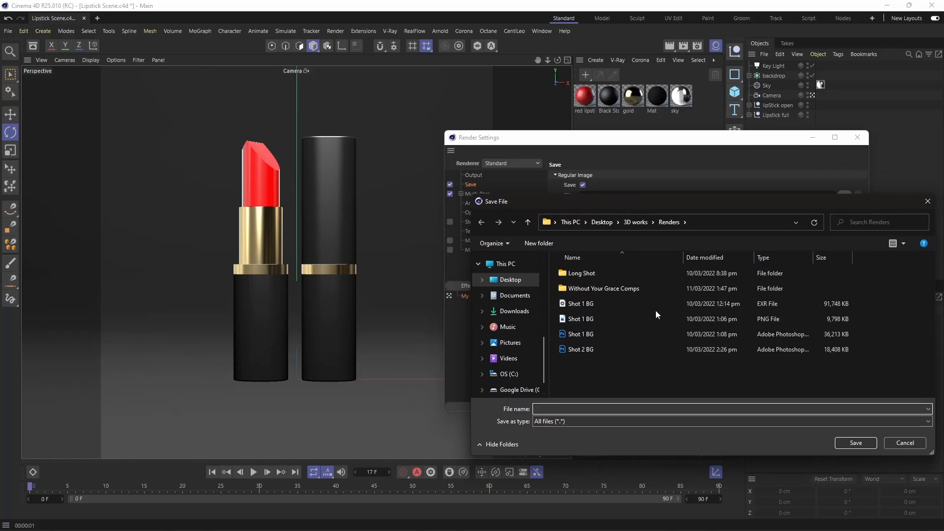
pyautogui.click(905, 443)
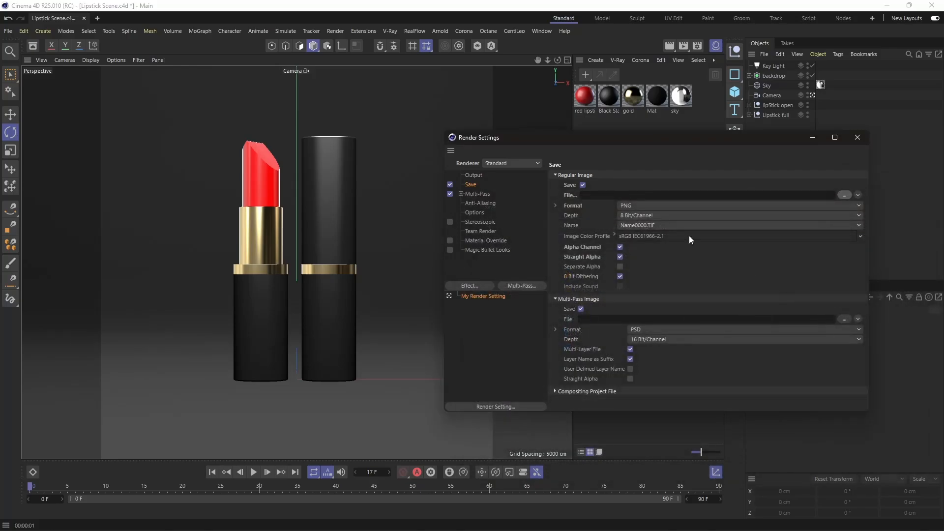
pyautogui.click(633, 206)
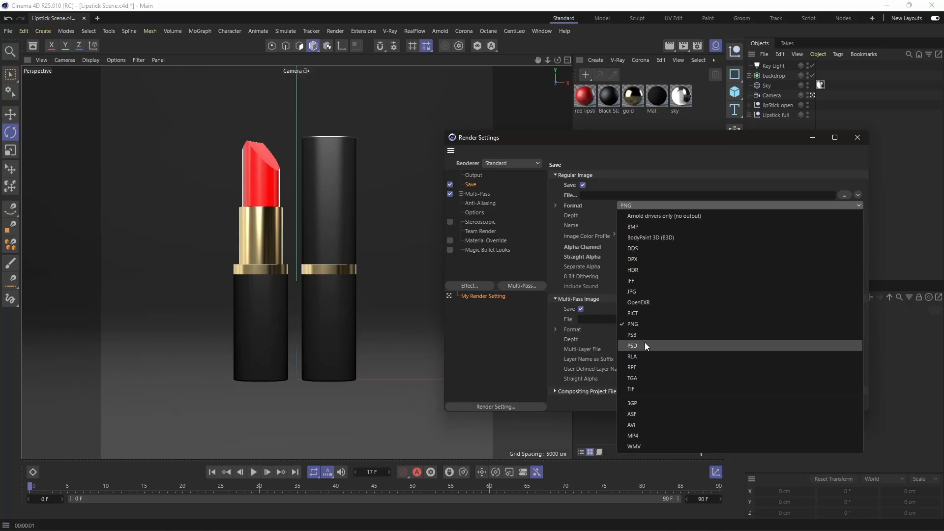
pyautogui.click(772, 154)
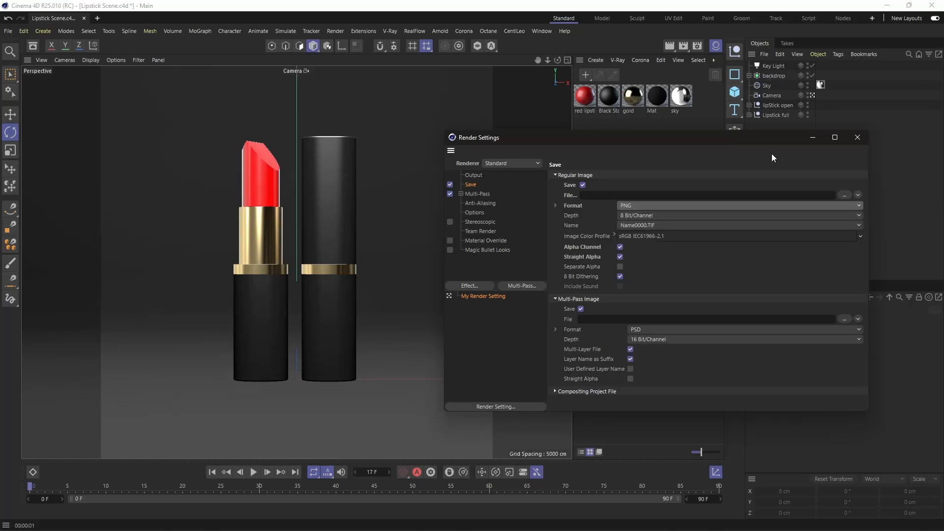
pyautogui.click(642, 217)
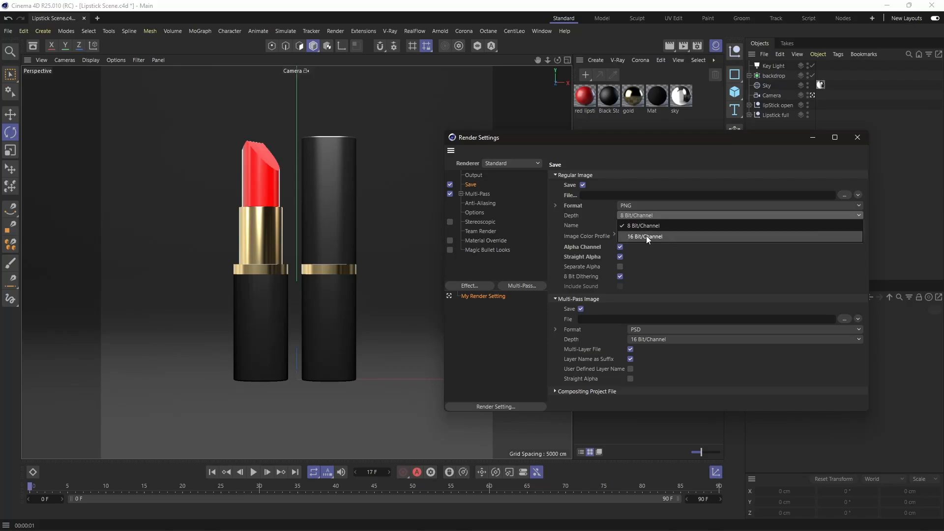
pyautogui.click(641, 225)
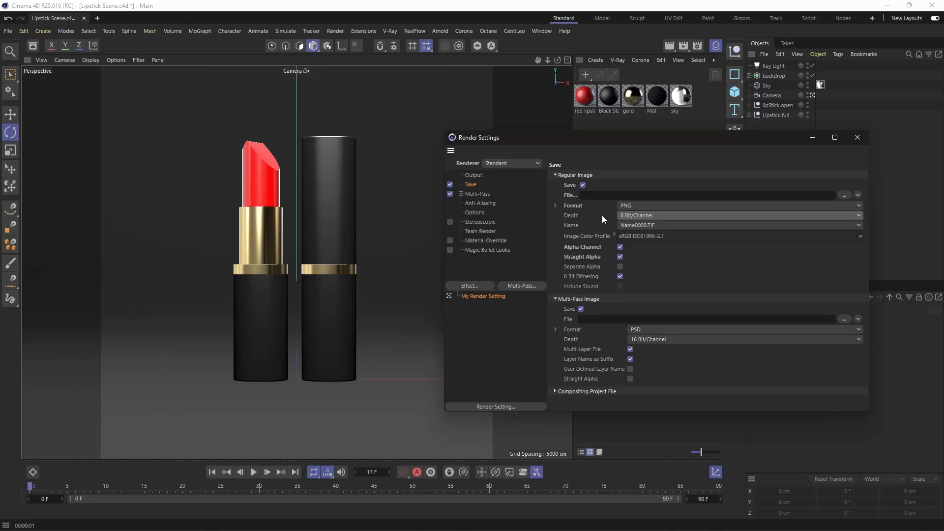
pyautogui.click(646, 225)
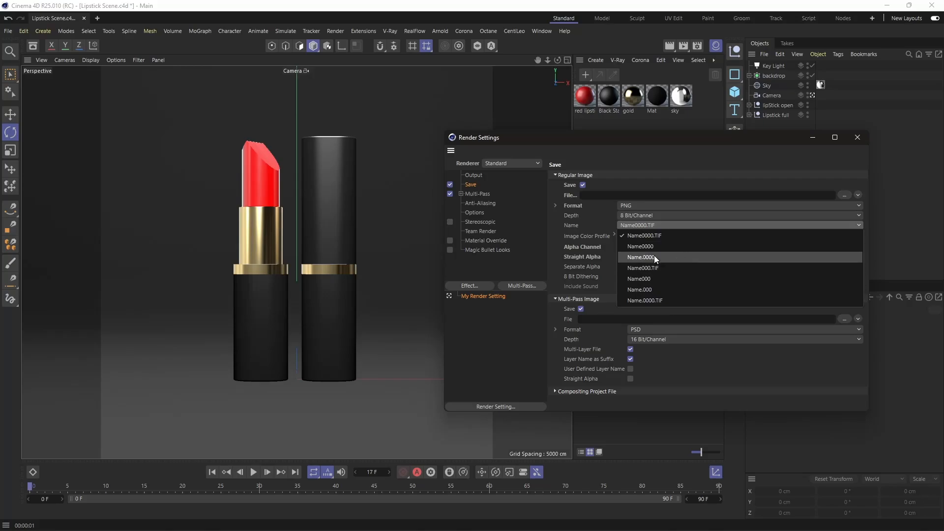
pyautogui.click(596, 211)
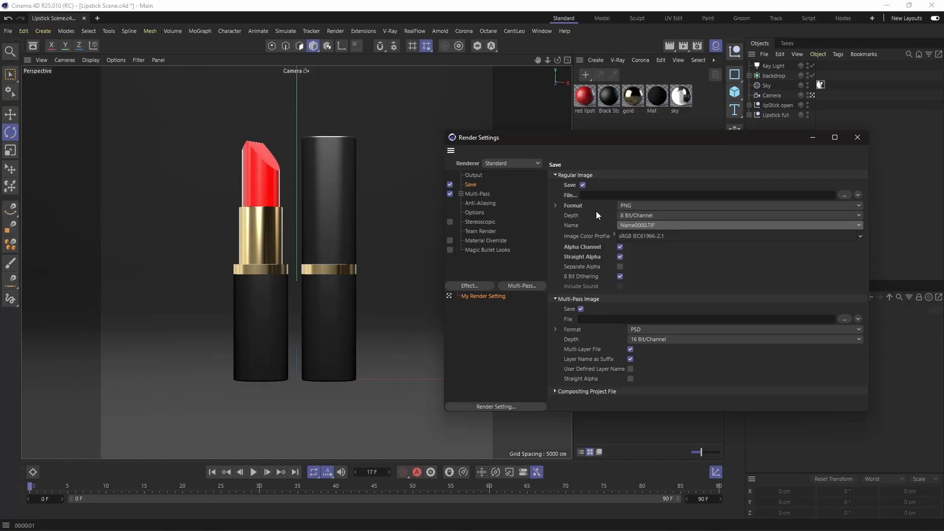
# Try the Alpha Channel and Separate Alpha options of the regular image, leaving Alpha Channel enabled
pyautogui.click(620, 247)
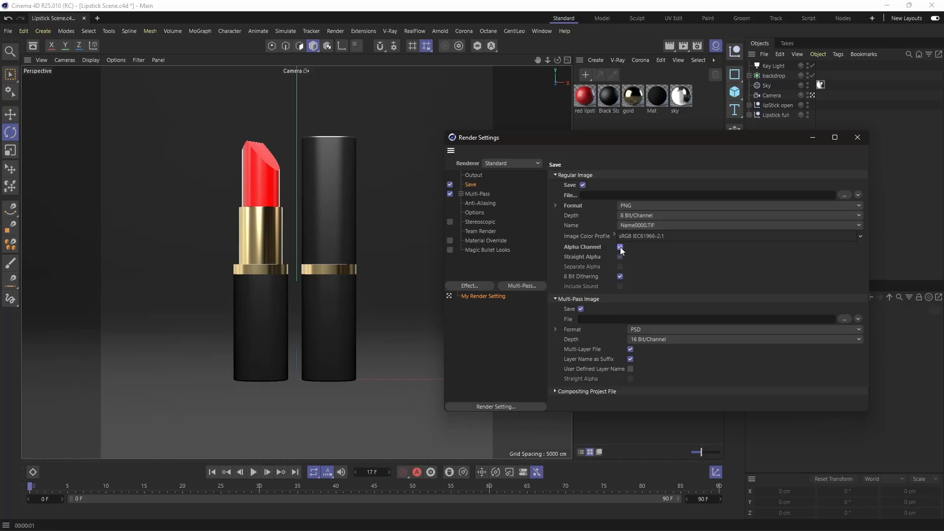
pyautogui.click(620, 246)
pyautogui.moveTo(623, 140)
pyautogui.mouseDown()
pyautogui.moveTo(638, 127)
pyautogui.moveTo(641, 142)
pyautogui.mouseUp()
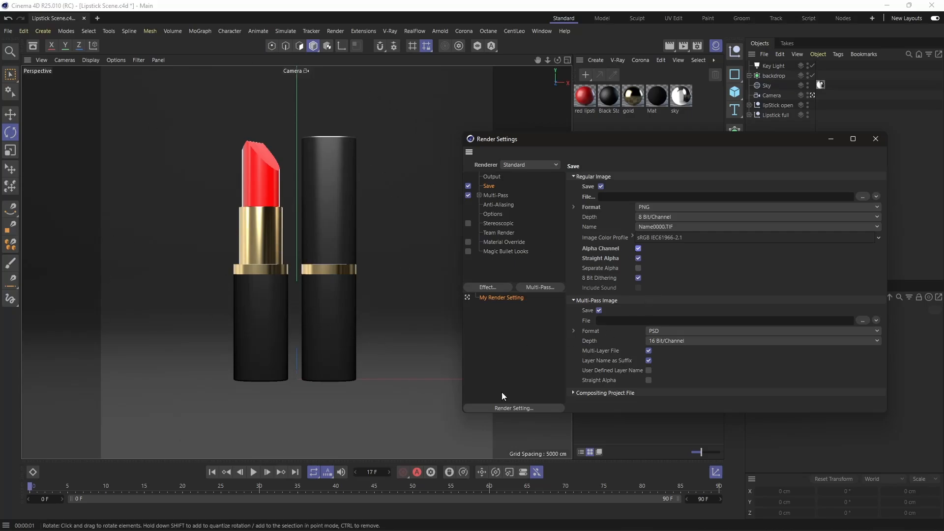
pyautogui.click(638, 248)
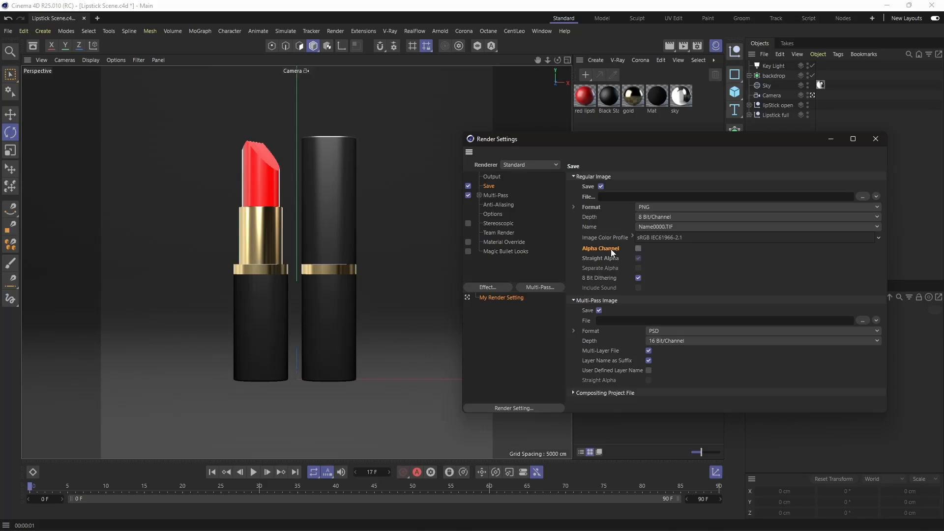
pyautogui.click(638, 249)
pyautogui.click(638, 268)
# Expand the compositing project file options and review the available target applications
pyautogui.click(573, 393)
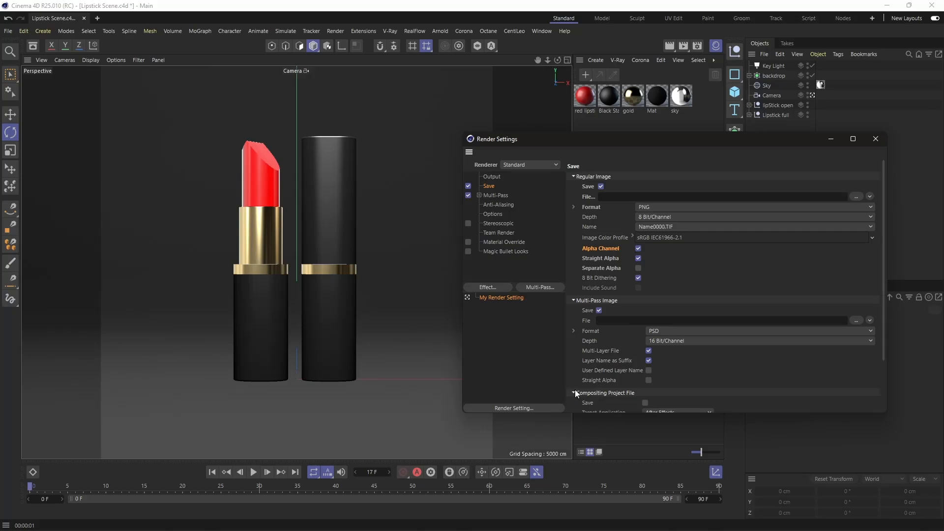
pyautogui.moveTo(885, 269); pyautogui.dragTo(884, 341)
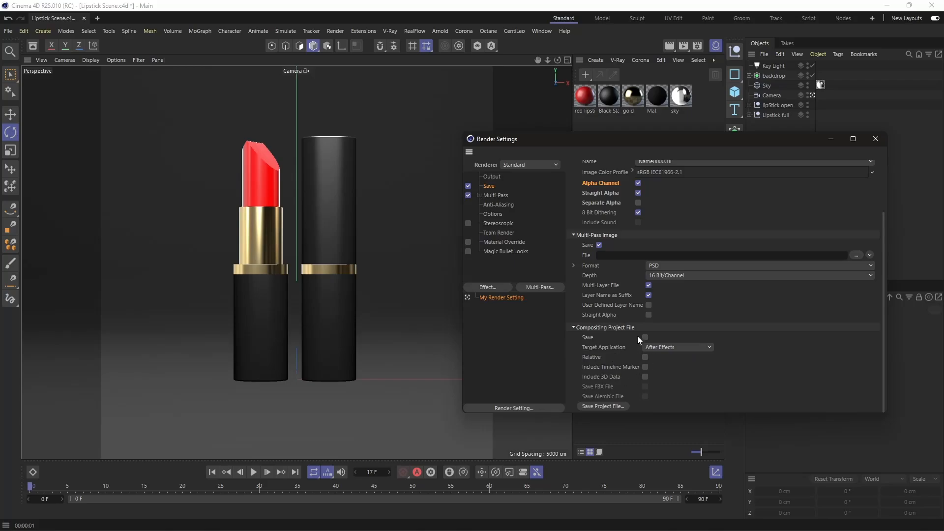
pyautogui.click(677, 348)
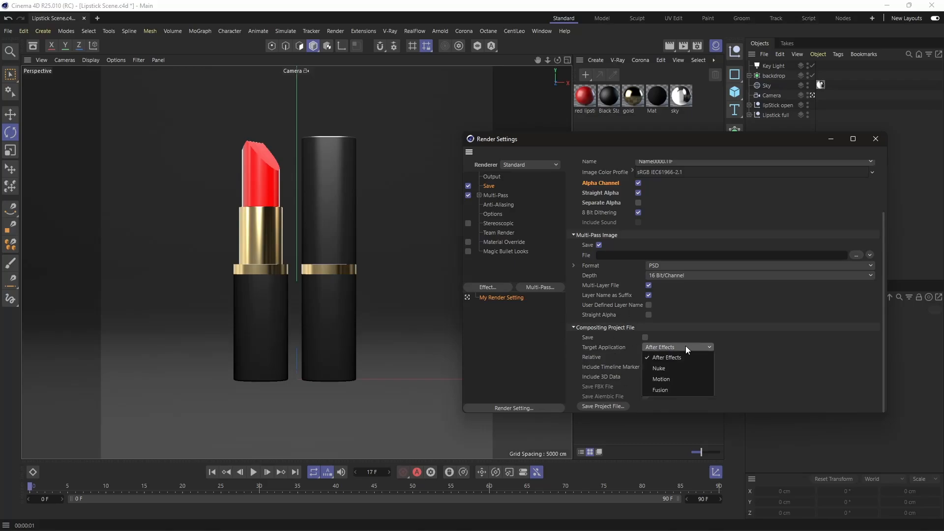
pyautogui.click(729, 356)
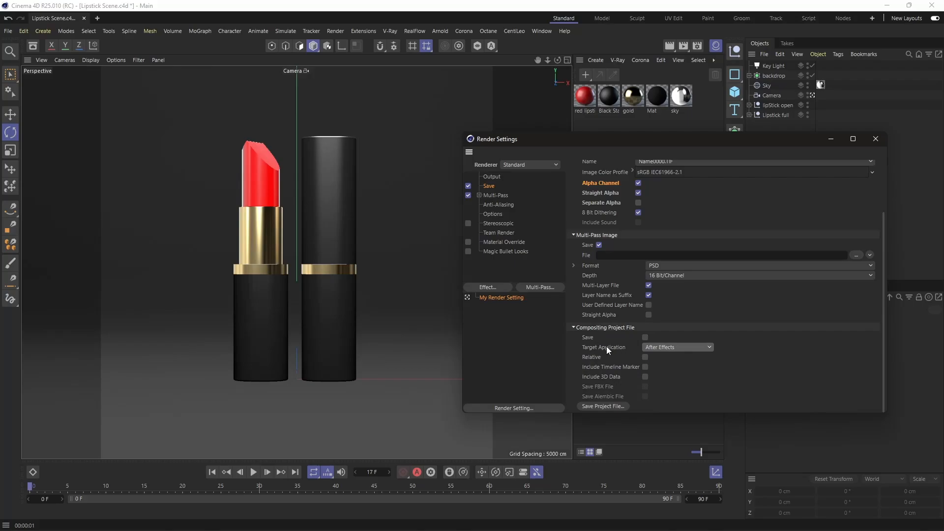
# Try Nuke and Fusion as the compositing project's target application and switch back to After Effects
pyautogui.click(669, 350)
pyautogui.click(701, 346)
pyautogui.click(666, 367)
pyautogui.click(677, 347)
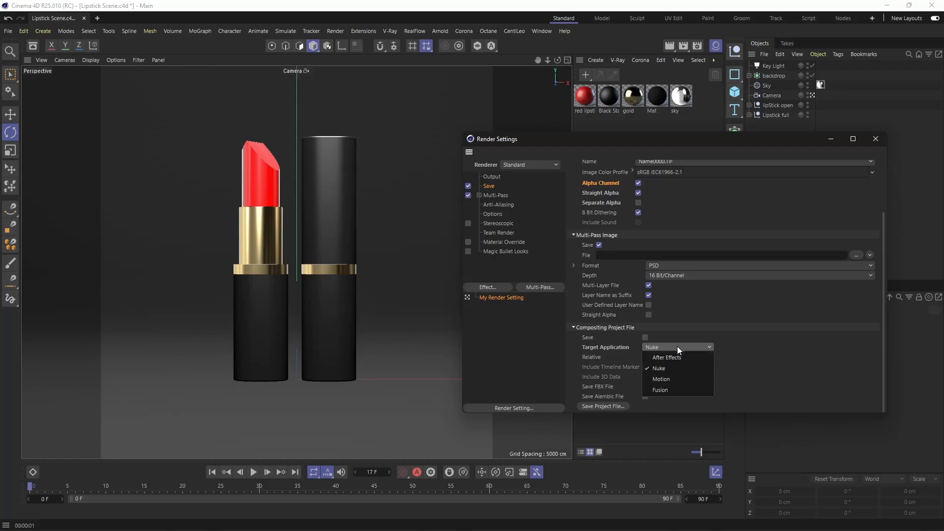
pyautogui.click(673, 390)
pyautogui.click(686, 347)
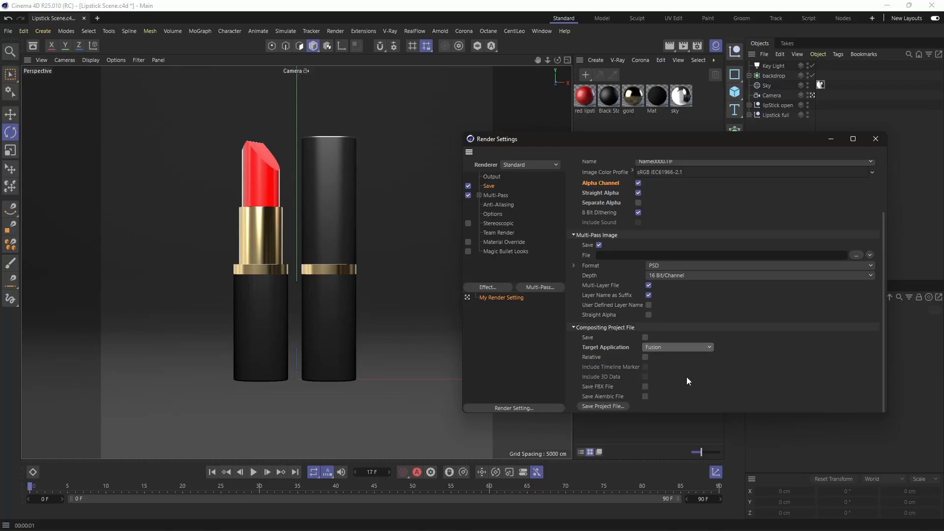
pyautogui.click(652, 348)
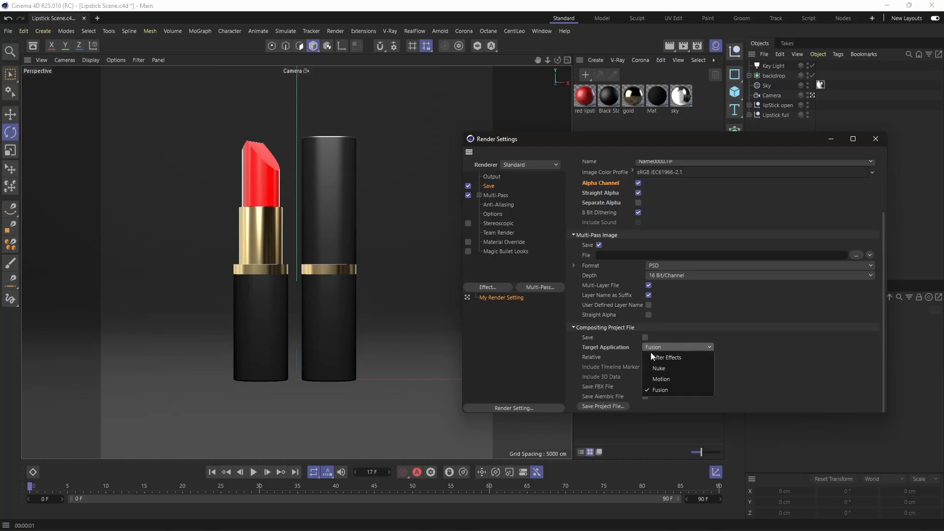
pyautogui.click(667, 389)
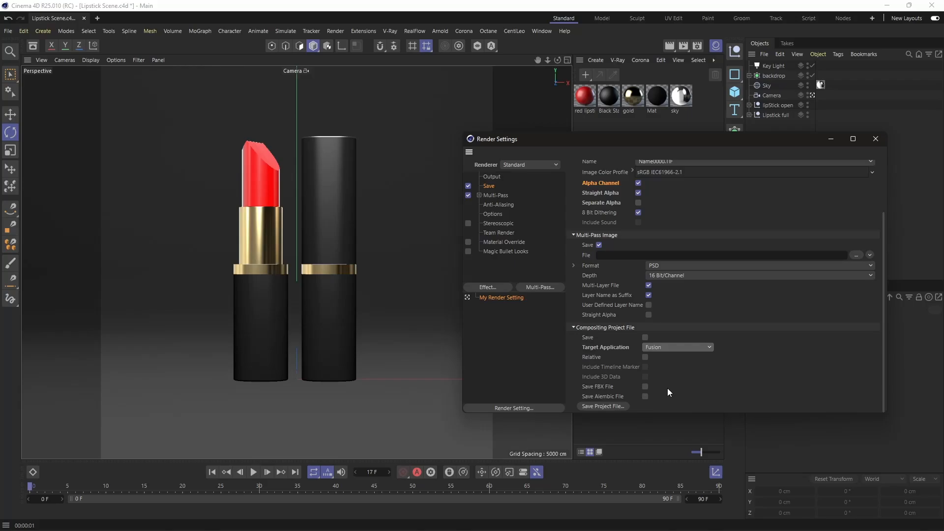
pyautogui.click(679, 349)
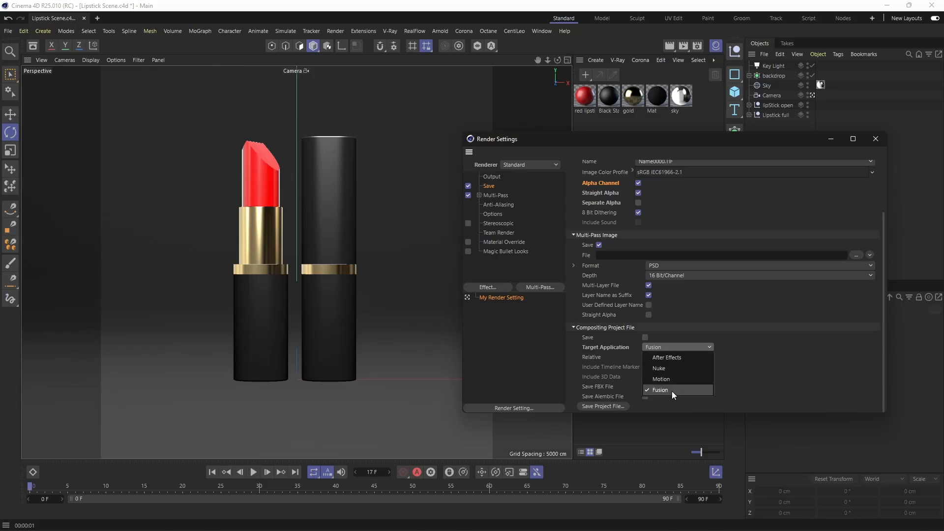
pyautogui.click(681, 358)
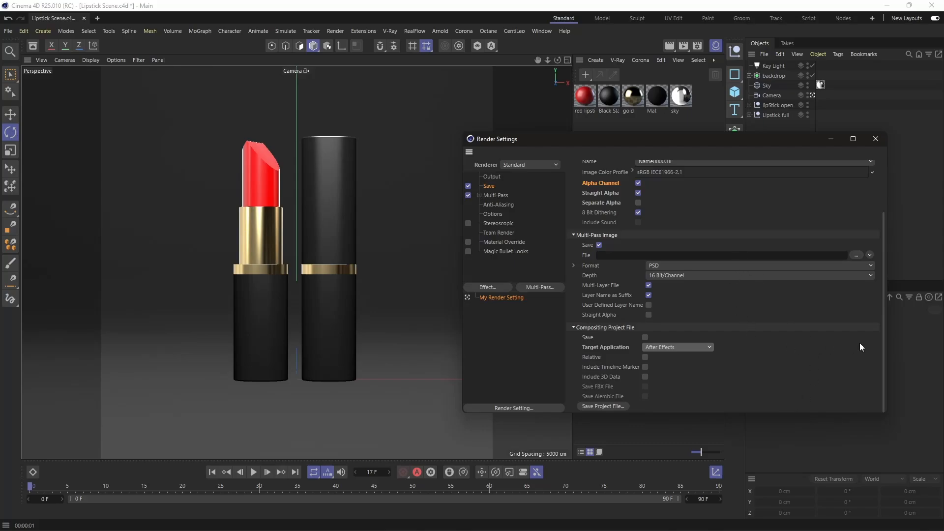
# Minimize the render settings and render the camera view of the lipsticks for reference
pyautogui.moveTo(883, 331); pyautogui.dragTo(885, 273)
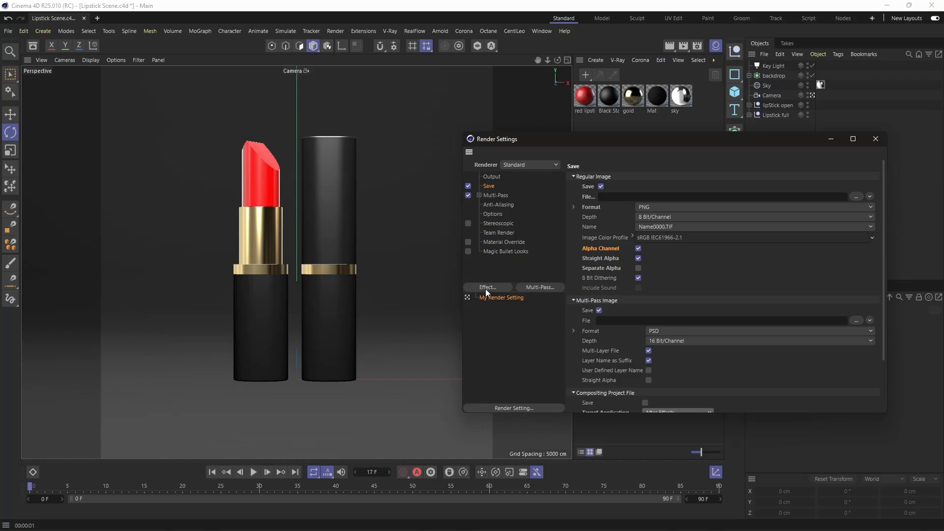
pyautogui.click(832, 139)
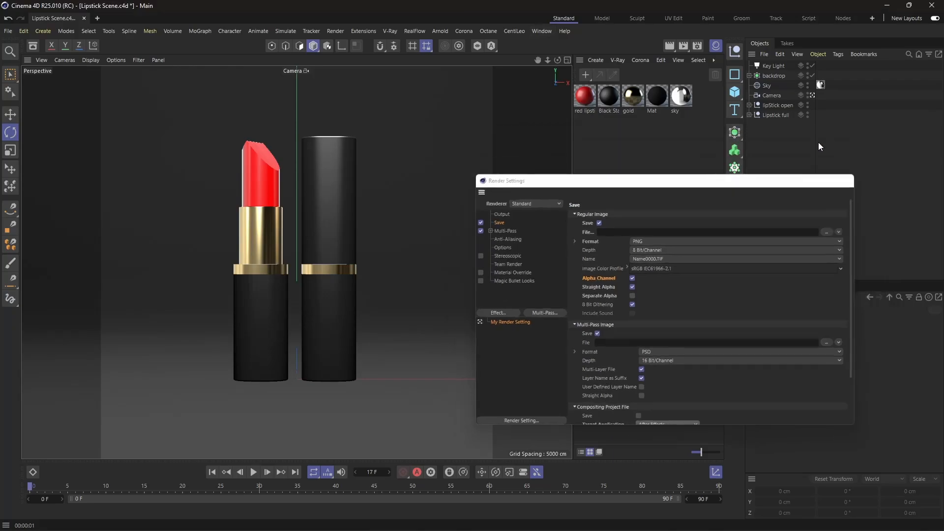
pyautogui.click(668, 47)
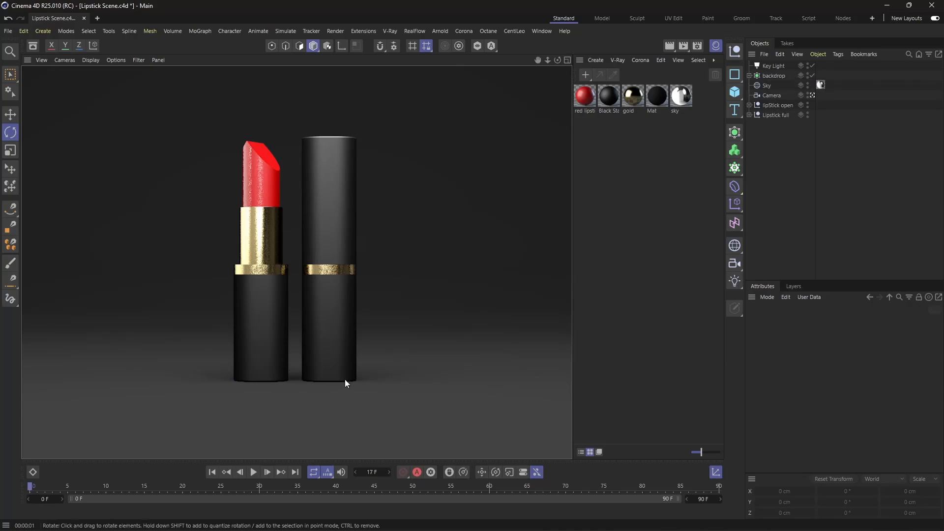
# Set the Key Light's shadow type to None and render the camera view without shadows
pyautogui.click(774, 65)
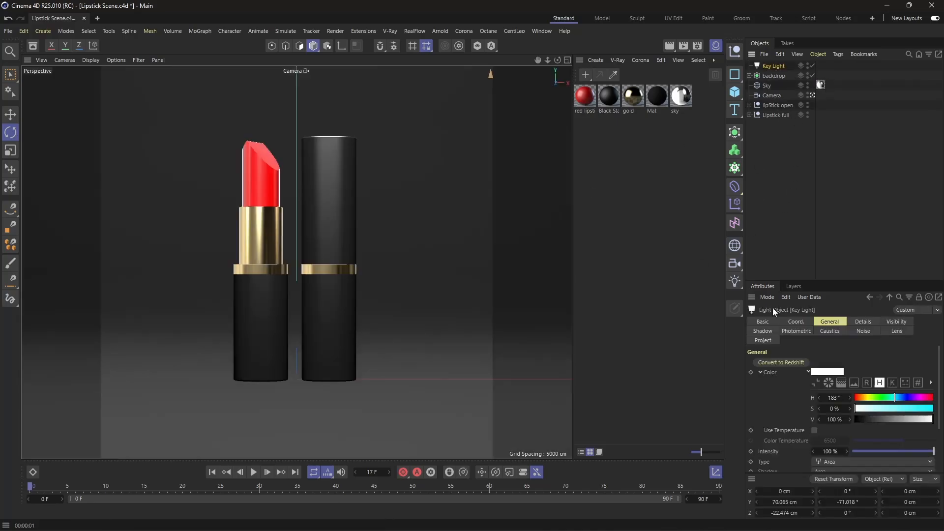
pyautogui.click(846, 468)
pyautogui.click(838, 481)
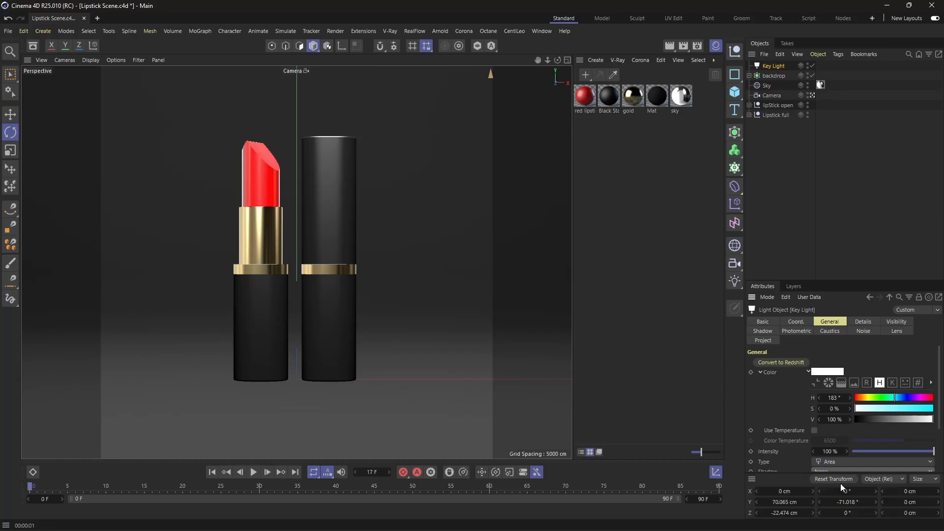
pyautogui.click(669, 46)
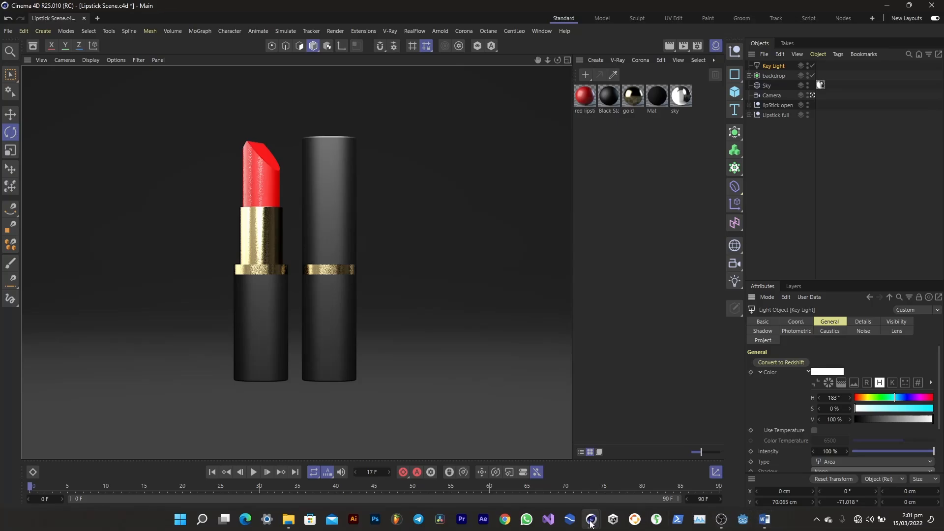
# Bring the render settings back up and add the Ambient Occlusion effect
pyautogui.moveTo(592, 521)
pyautogui.click(636, 491)
pyautogui.moveTo(632, 142); pyautogui.dragTo(613, 150)
pyautogui.click(471, 296)
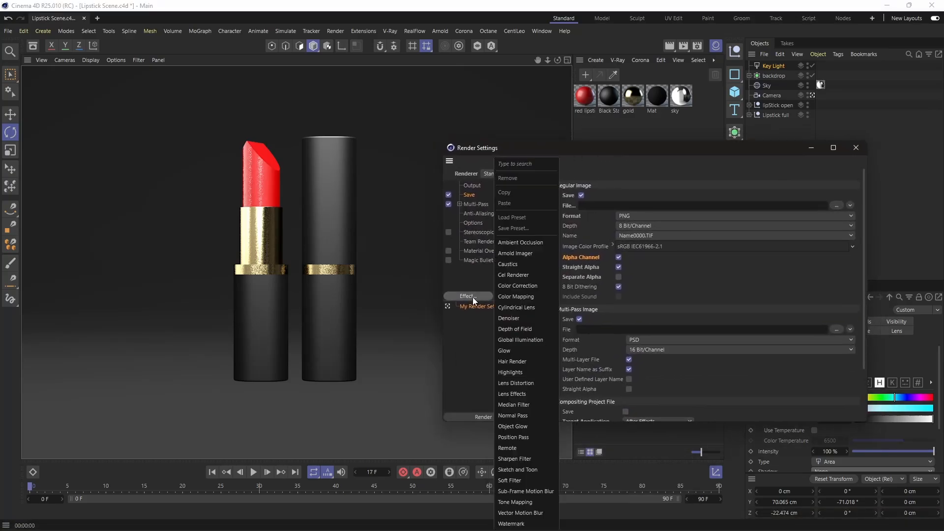
pyautogui.click(535, 242)
pyautogui.moveTo(642, 147); pyautogui.dragTo(662, 209)
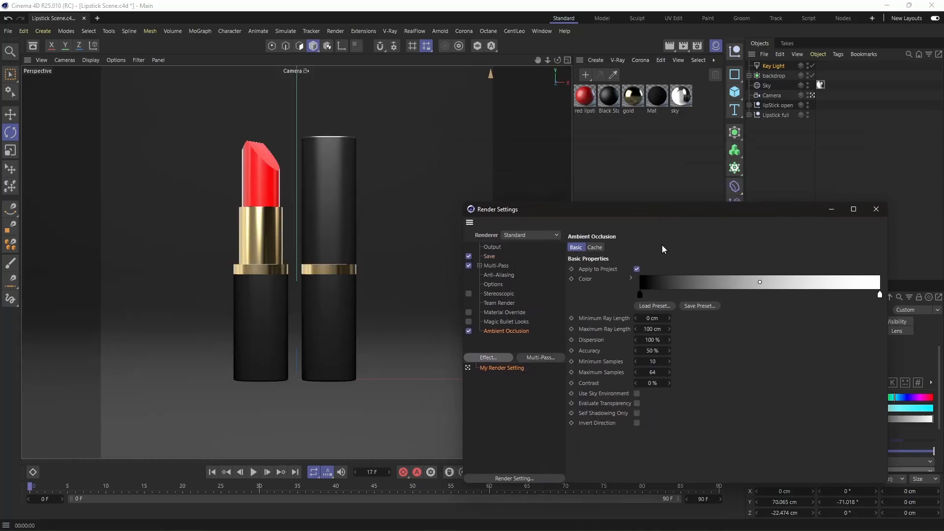
# Render the camera view with Ambient Occlusion enabled and examine the shading around the lipsticks' bases
pyautogui.moveTo(499, 209); pyautogui.dragTo(539, 163)
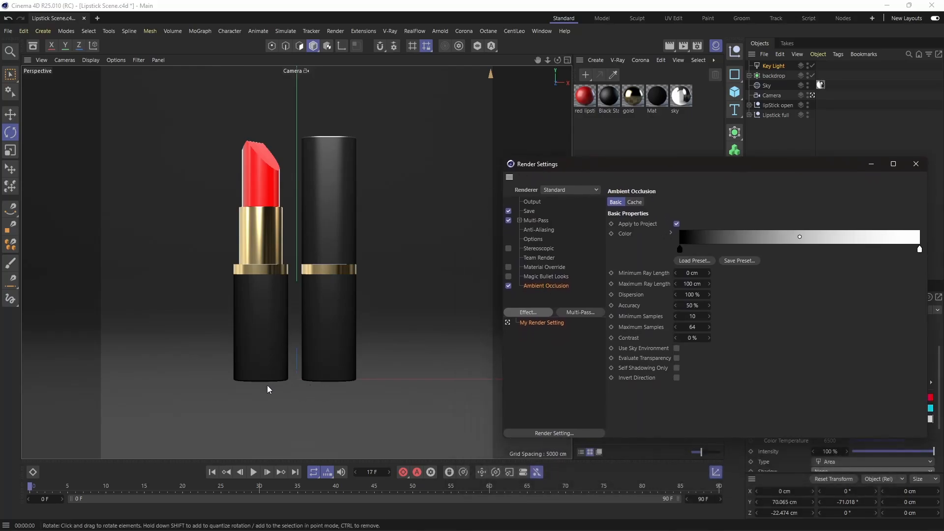
pyautogui.moveTo(576, 165); pyautogui.dragTo(649, 163)
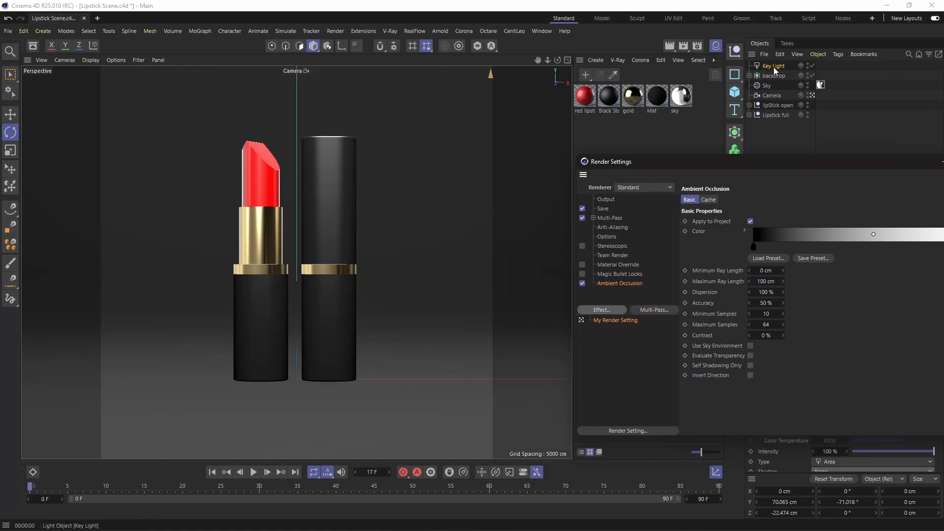
pyautogui.click(670, 46)
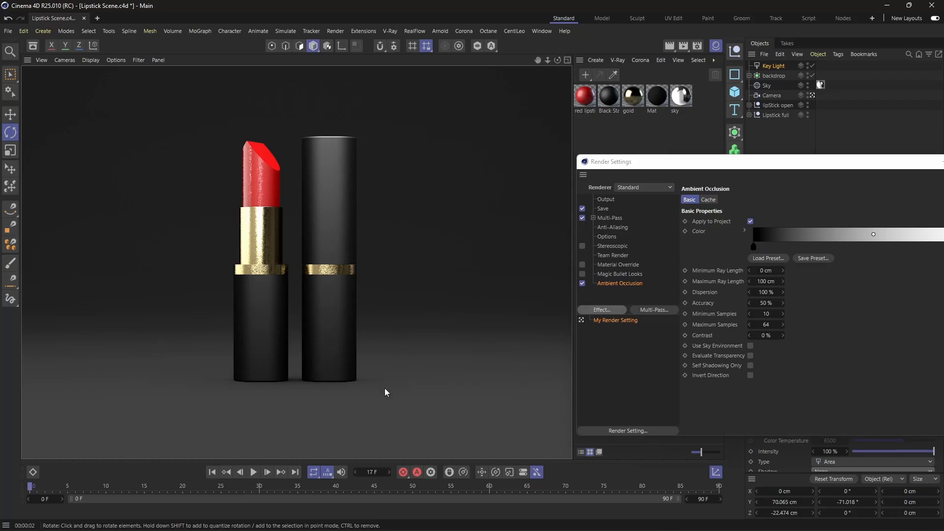
pyautogui.moveTo(711, 165); pyautogui.dragTo(653, 121)
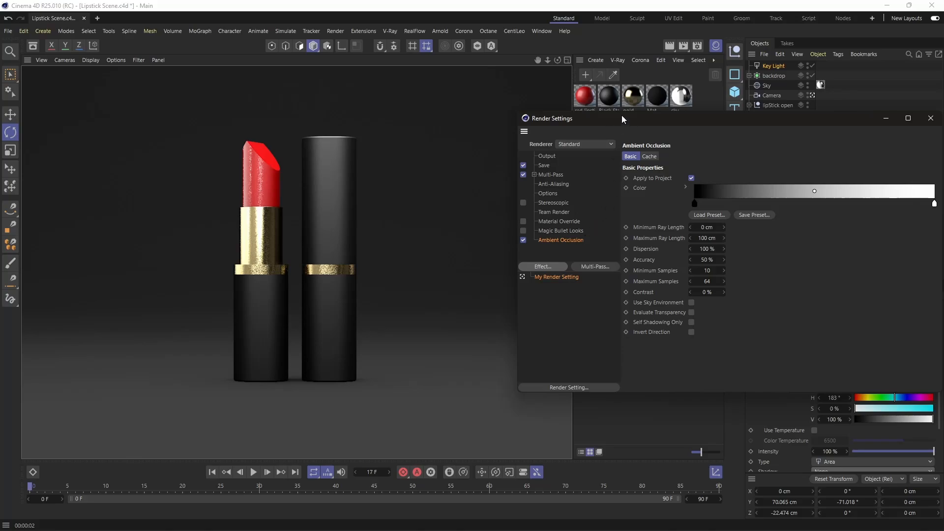
pyautogui.moveTo(622, 116); pyautogui.dragTo(549, 123)
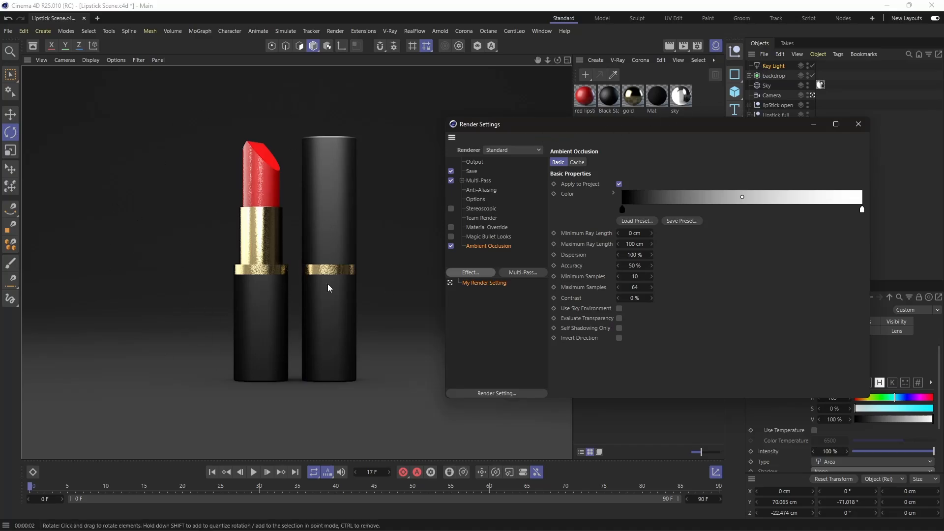
pyautogui.moveTo(567, 125); pyautogui.dragTo(590, 129)
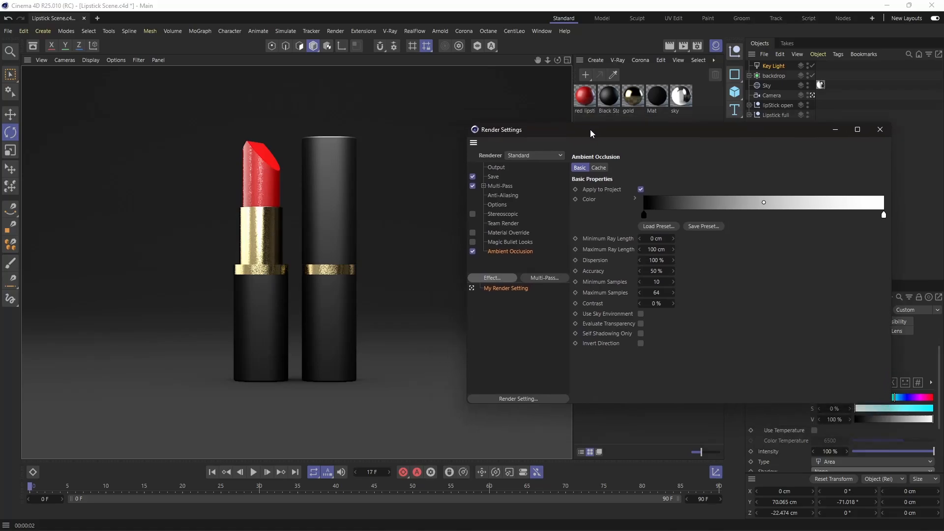
# Disable the Ambient Occlusion effect and add Global Illumination to the render settings
pyautogui.moveTo(590, 129); pyautogui.dragTo(601, 114)
pyautogui.click(467, 242)
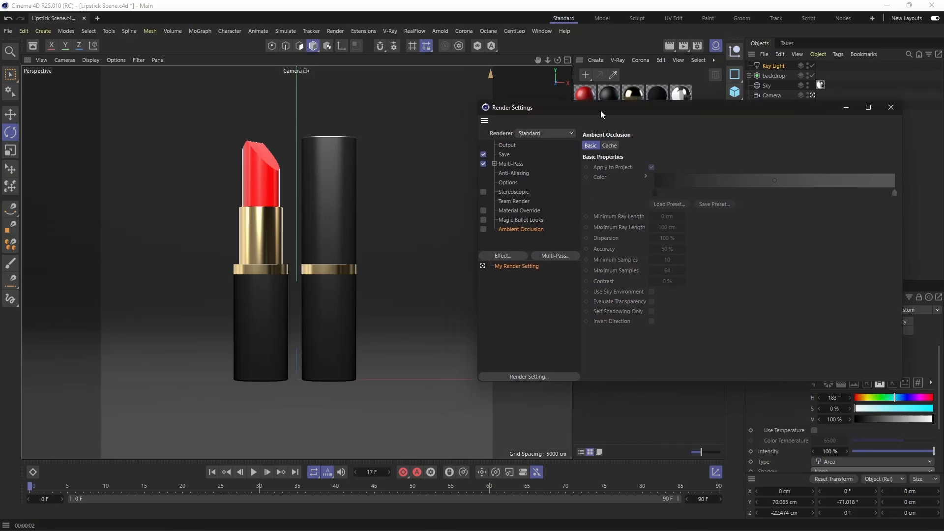
pyautogui.click(505, 258)
pyautogui.click(556, 340)
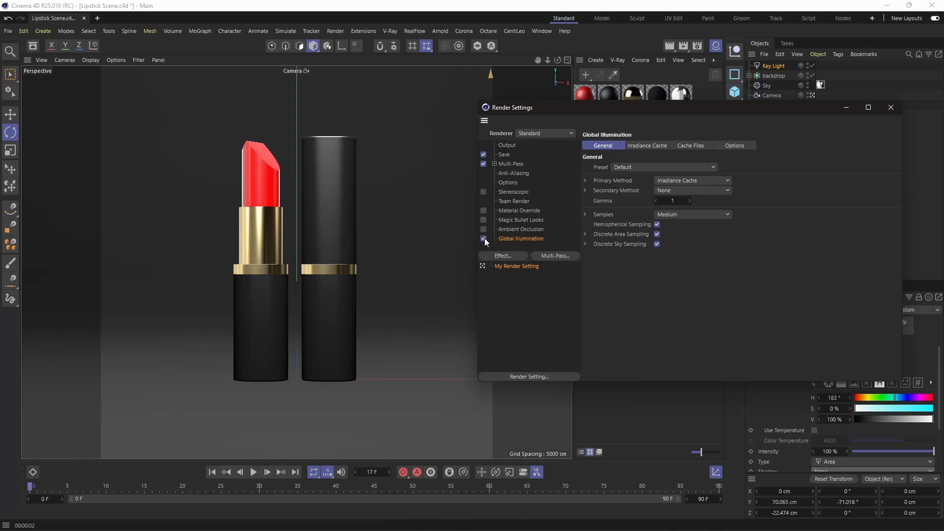
# Set the Key Light's shadow type to Area
pyautogui.moveTo(609, 108); pyautogui.dragTo(650, 186)
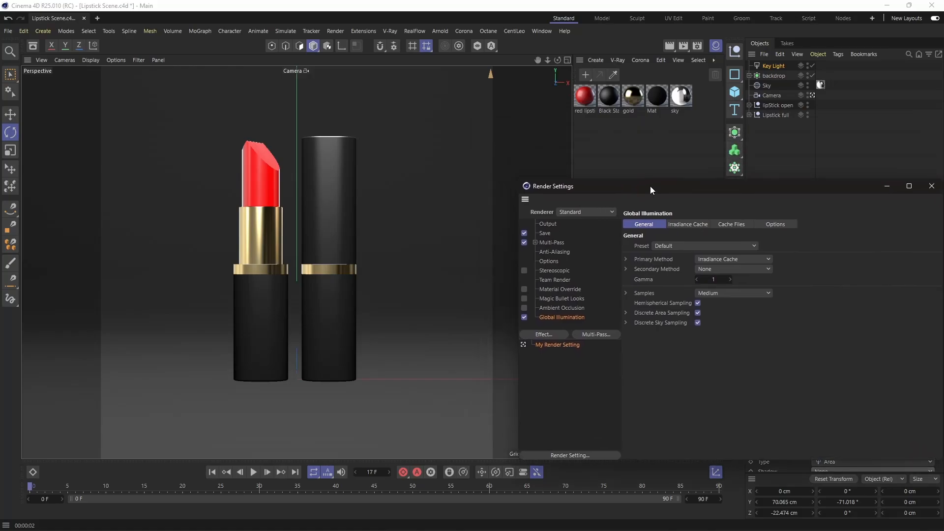
pyautogui.moveTo(809, 190); pyautogui.dragTo(782, 160)
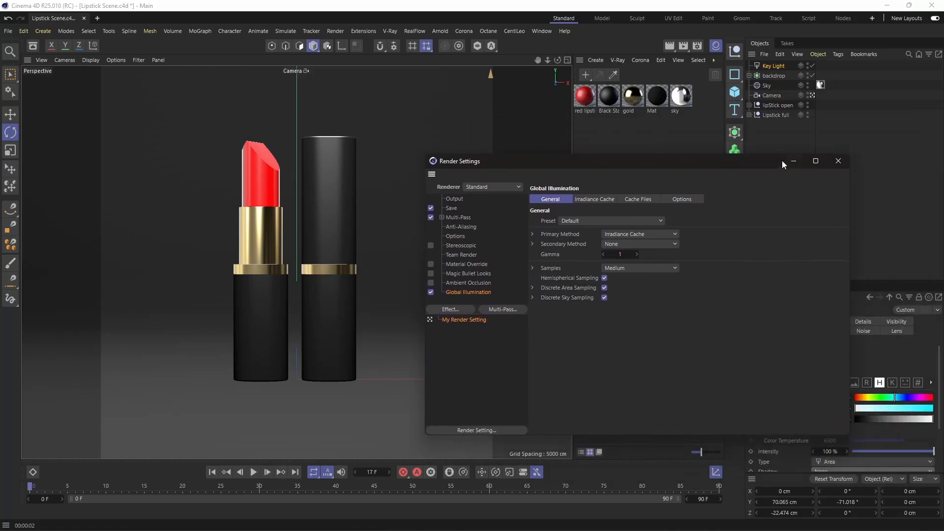
pyautogui.click(775, 73)
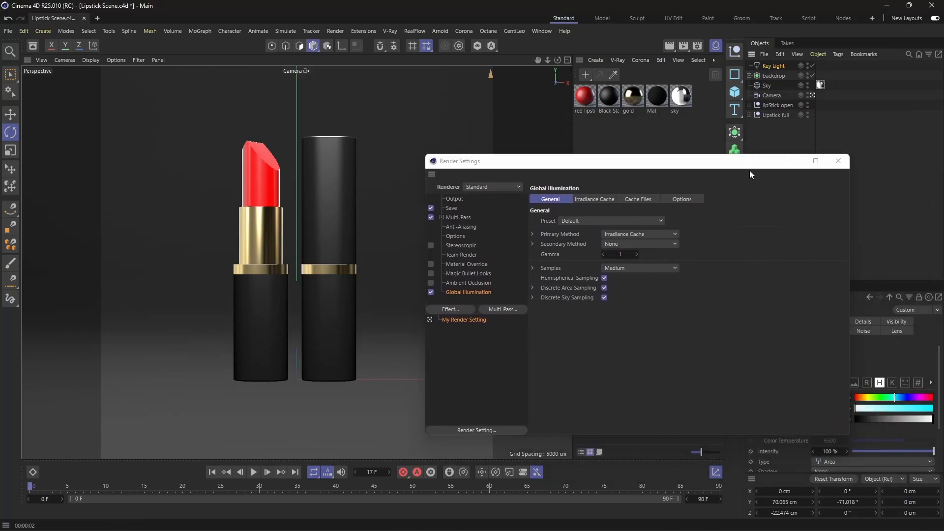
pyautogui.moveTo(696, 162); pyautogui.dragTo(622, 82)
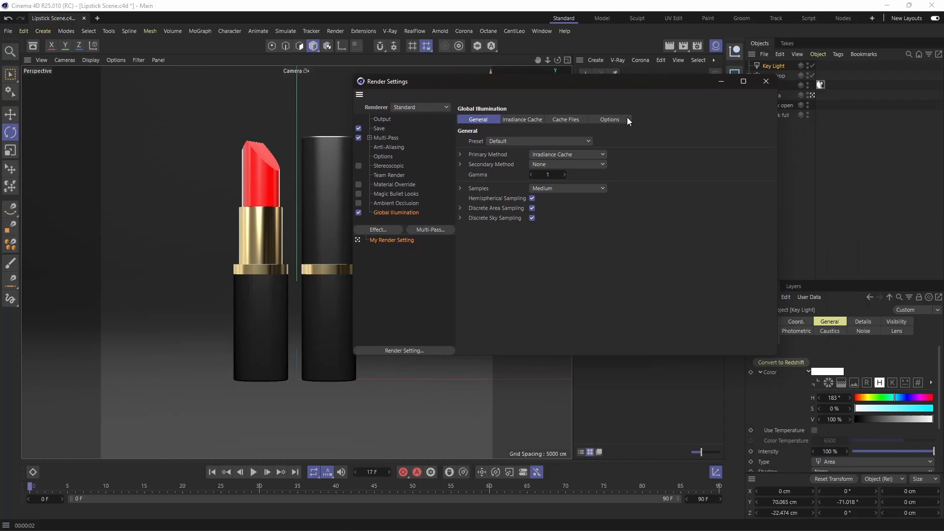
pyautogui.click(855, 472)
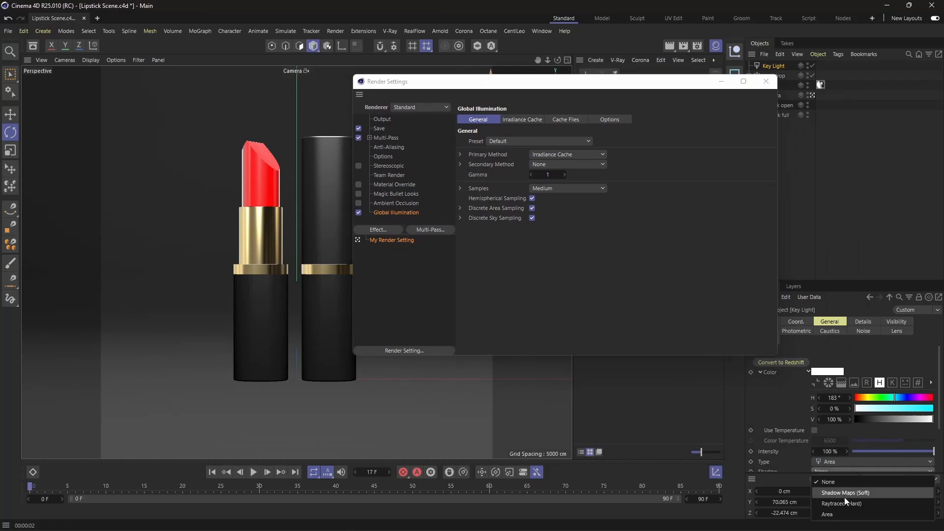
pyautogui.click(836, 513)
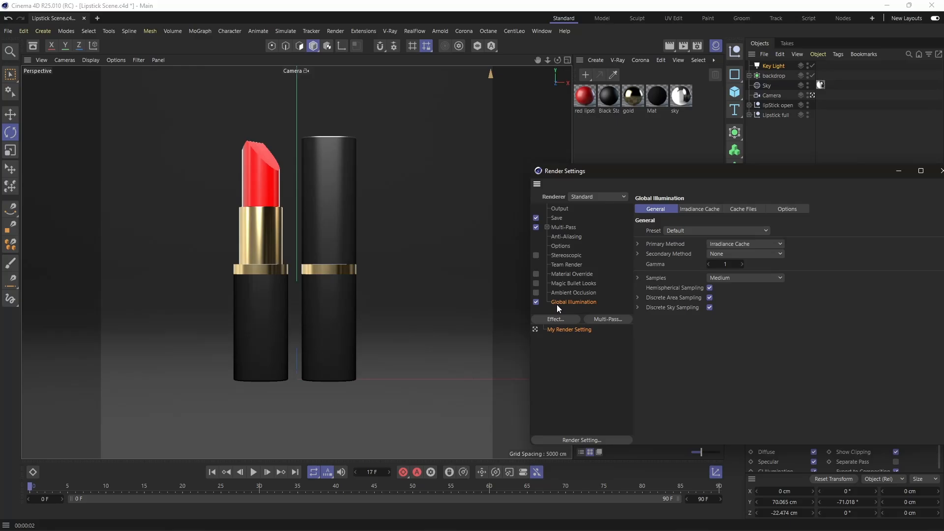
# Render the camera view with Global Illumination and area shadows, and examine the lighting on the lipsticks and backdrop
pyautogui.moveTo(656, 170)
pyautogui.mouseDown()
pyautogui.moveTo(666, 188)
pyautogui.moveTo(680, 176)
pyautogui.moveTo(667, 170)
pyautogui.mouseUp()
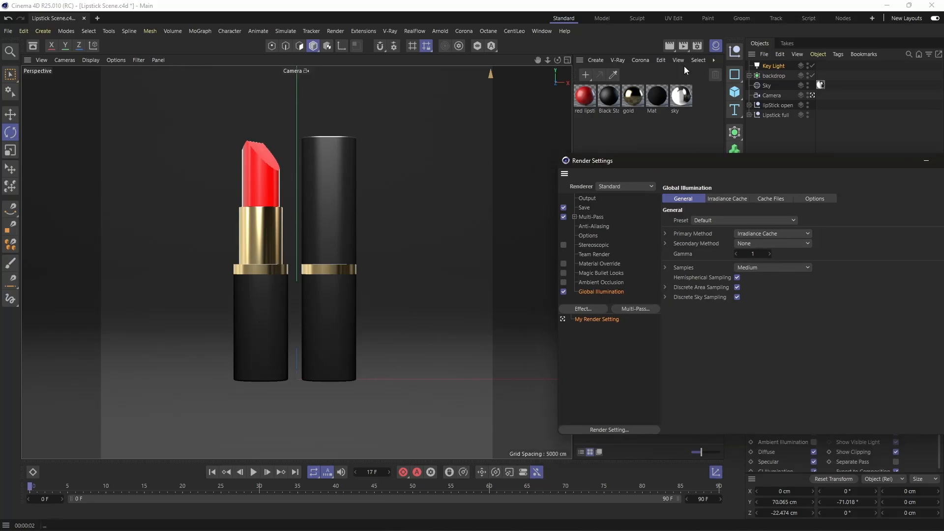
pyautogui.click(666, 46)
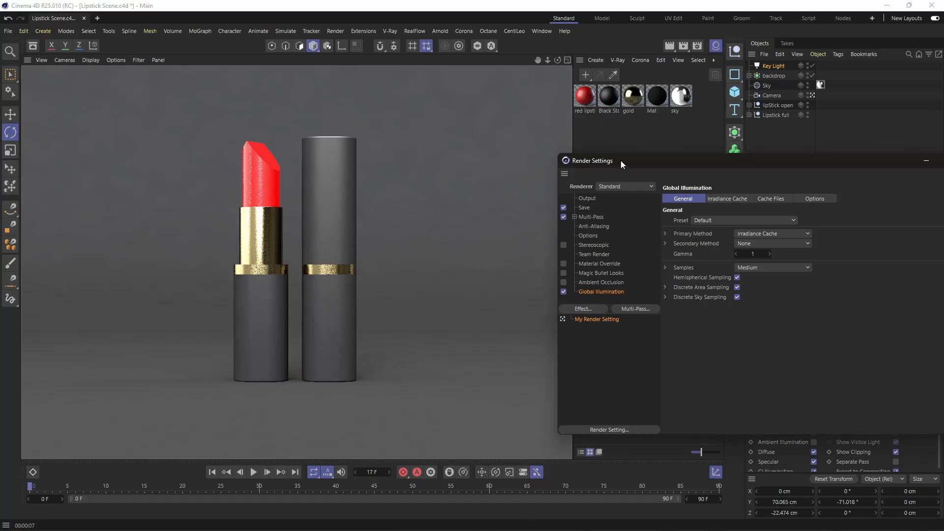
pyautogui.moveTo(620, 160); pyautogui.dragTo(583, 142)
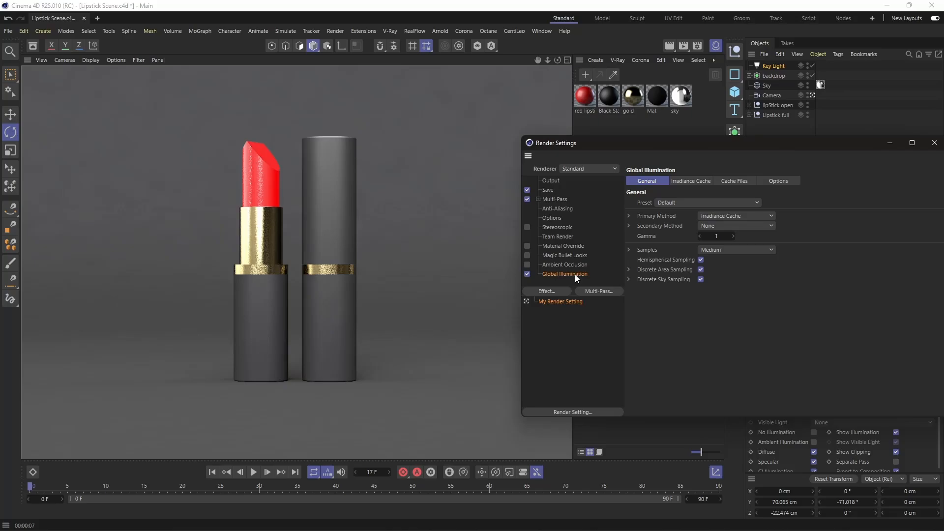
# Disable the Global Illumination effect and render the camera view for comparison
pyautogui.click(527, 274)
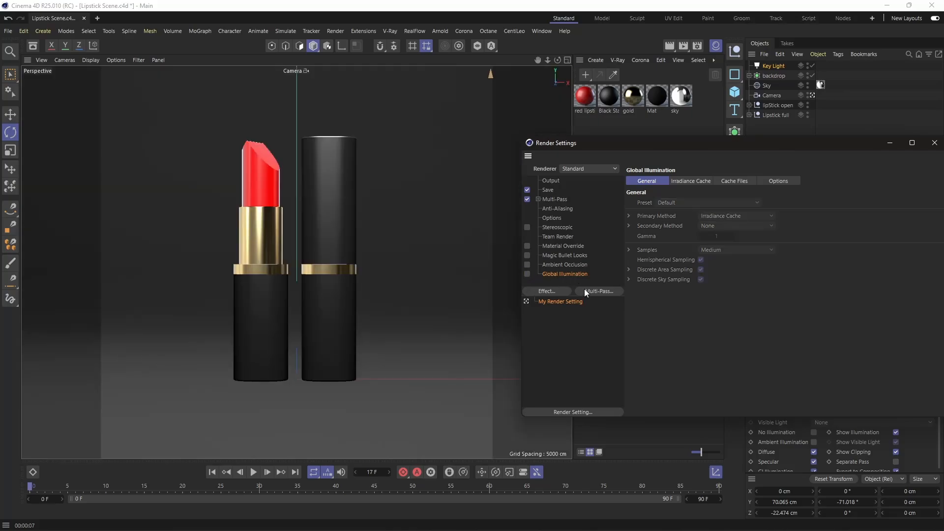
pyautogui.click(667, 49)
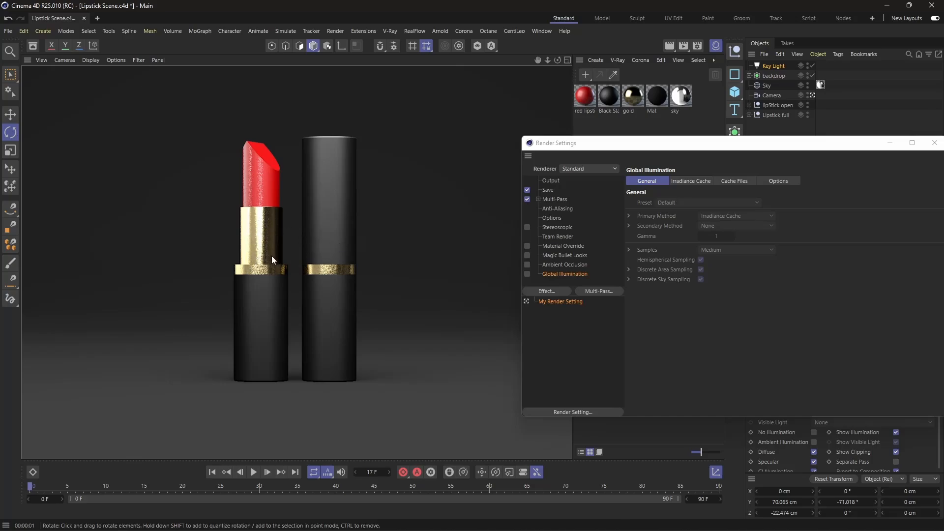
pyautogui.moveTo(613, 148); pyautogui.dragTo(565, 151)
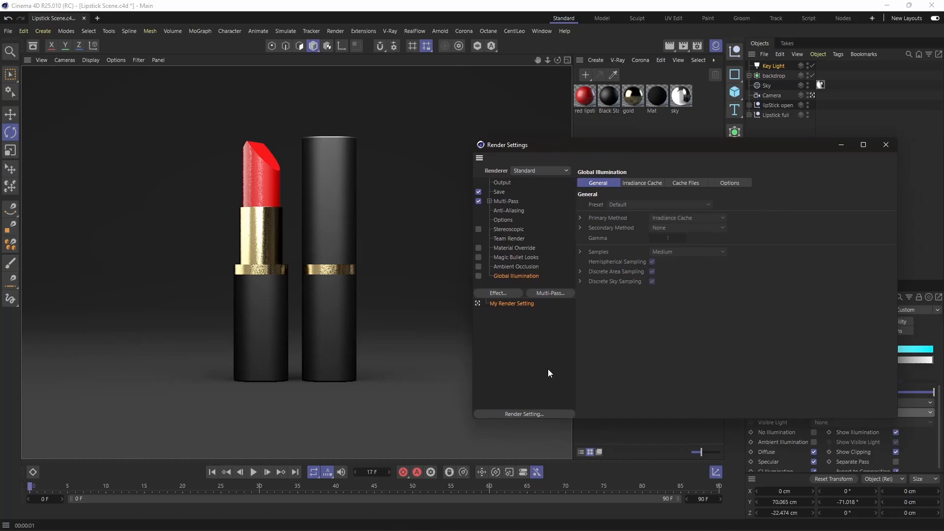
# Add the Glow effect to the render settings and render the camera view with it
pyautogui.click(519, 293)
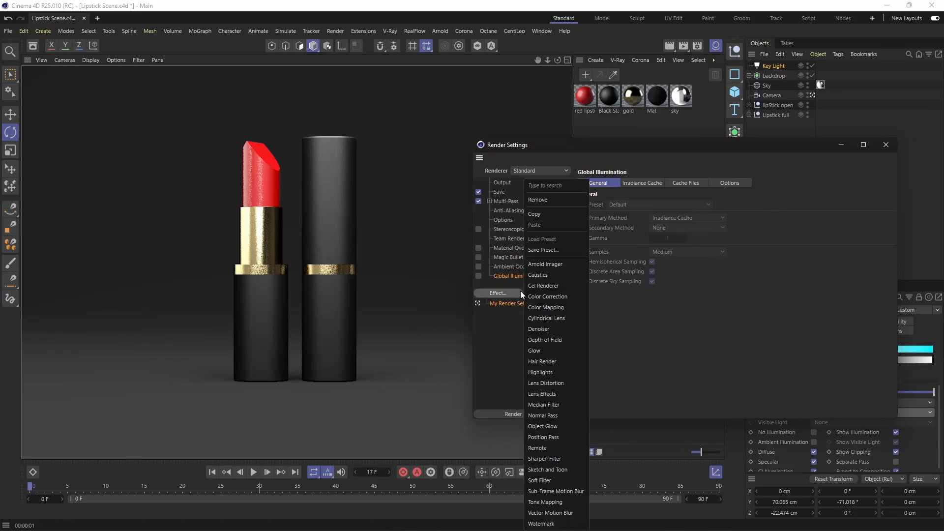
pyautogui.click(553, 350)
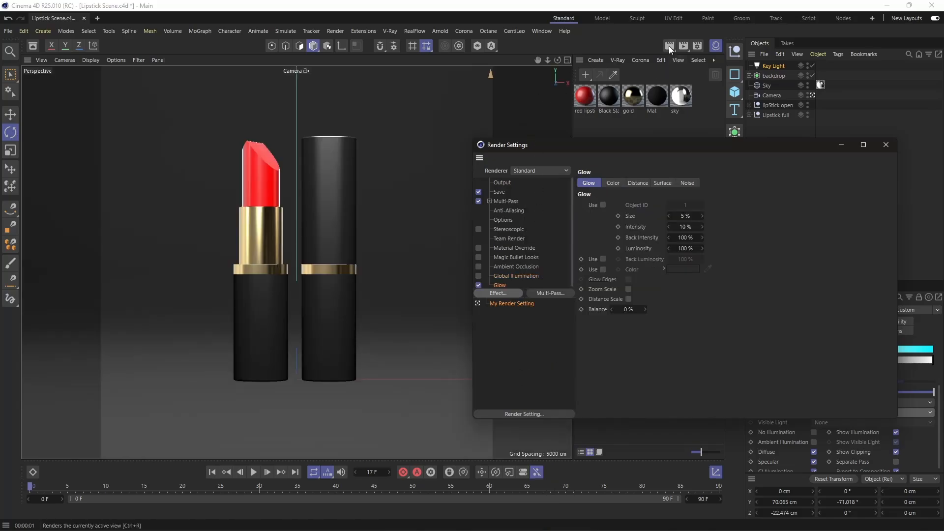
pyautogui.moveTo(634, 146); pyautogui.dragTo(660, 159)
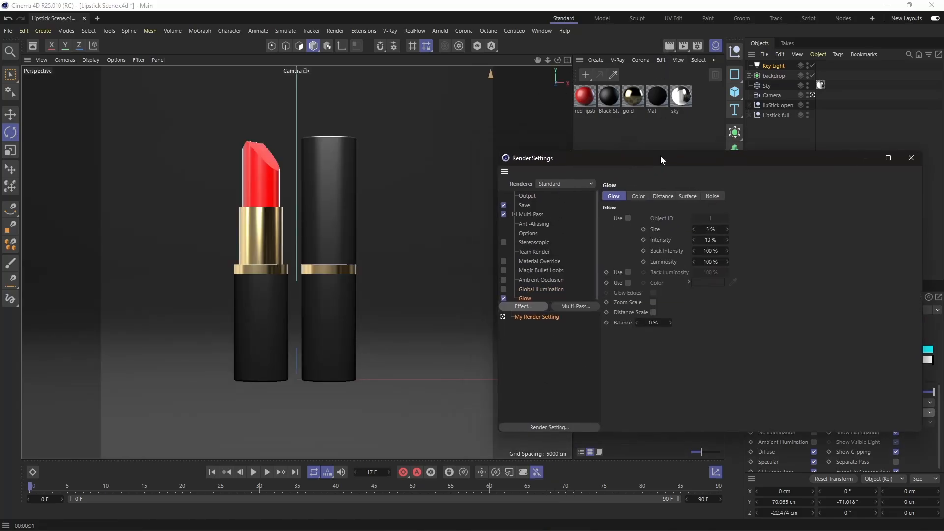
pyautogui.click(669, 46)
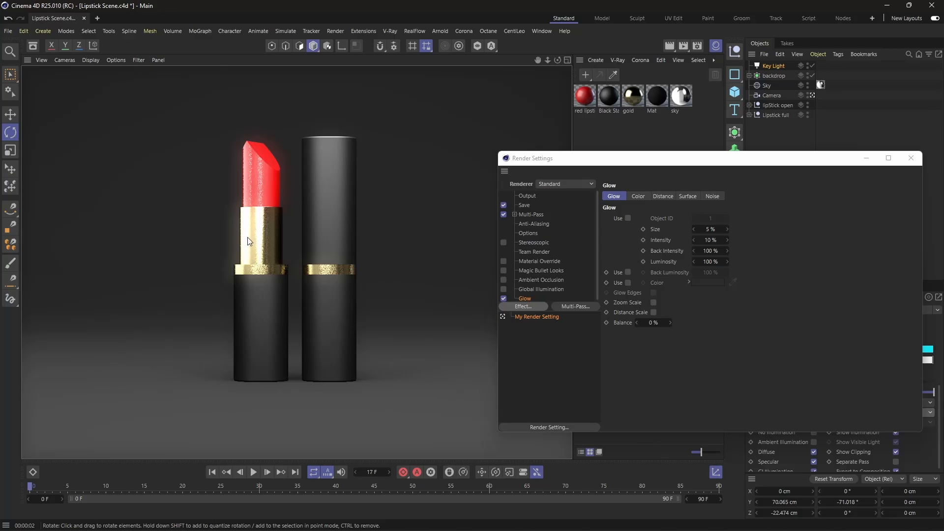
# Disable the Glow effect and switch the renderer from Standard to Physical
pyautogui.click(503, 299)
pyautogui.moveTo(649, 160); pyautogui.dragTo(604, 141)
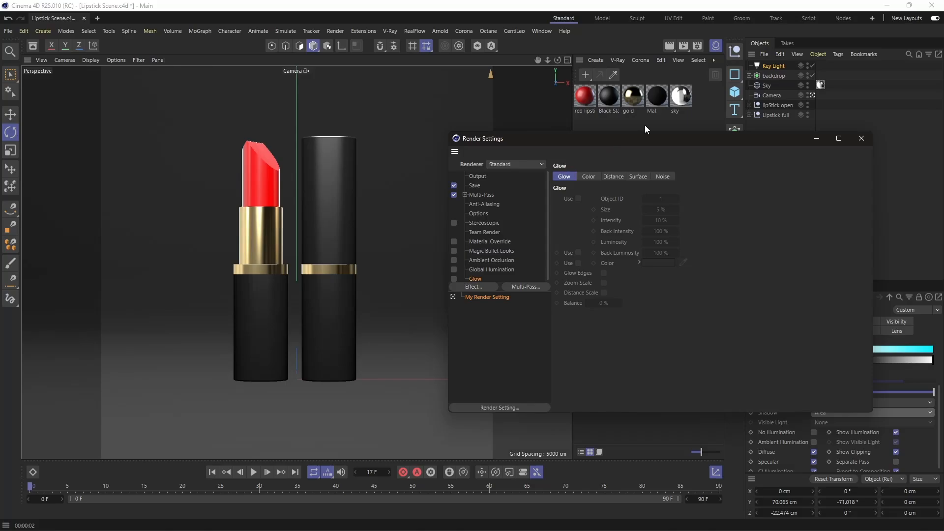
pyautogui.click(535, 166)
pyautogui.click(518, 185)
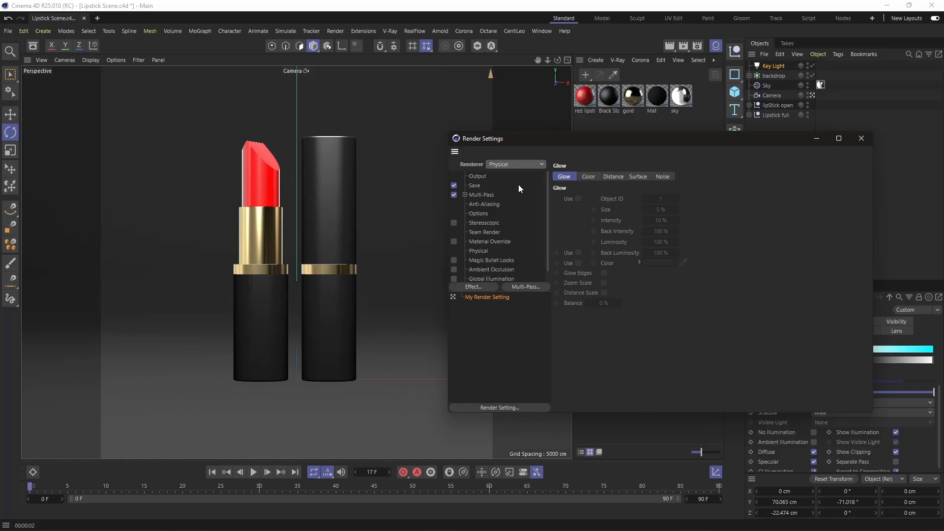
pyautogui.moveTo(554, 141); pyautogui.dragTo(551, 124)
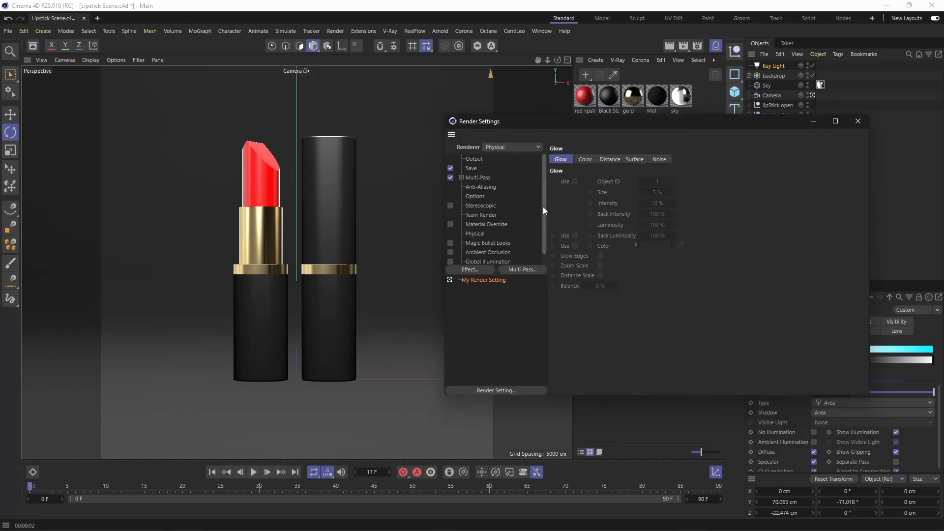
# Review the general render options, including ray, reflection and shadow depth, and the Physical renderer's basic properties
pyautogui.moveTo(545, 186)
pyautogui.mouseDown()
pyautogui.moveTo(546, 252)
pyautogui.moveTo(547, 198)
pyautogui.mouseUp()
pyautogui.click(475, 197)
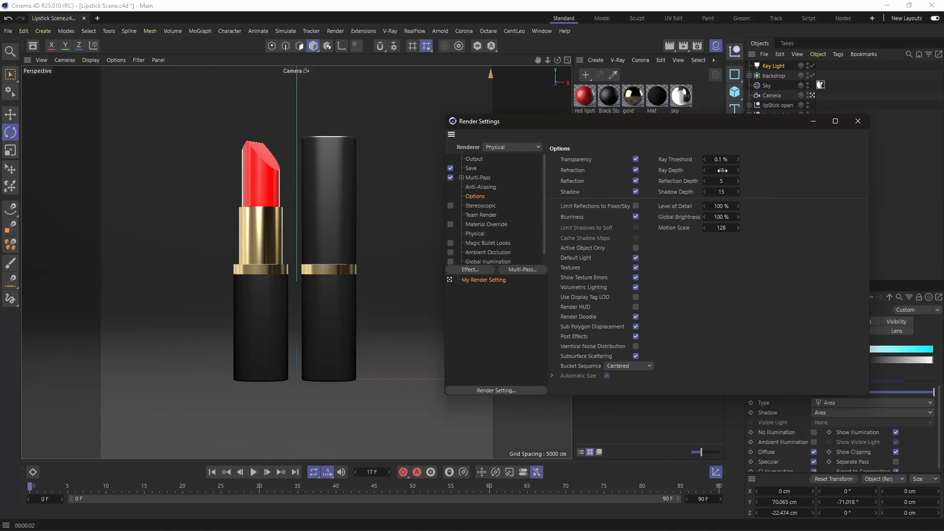
pyautogui.click(475, 234)
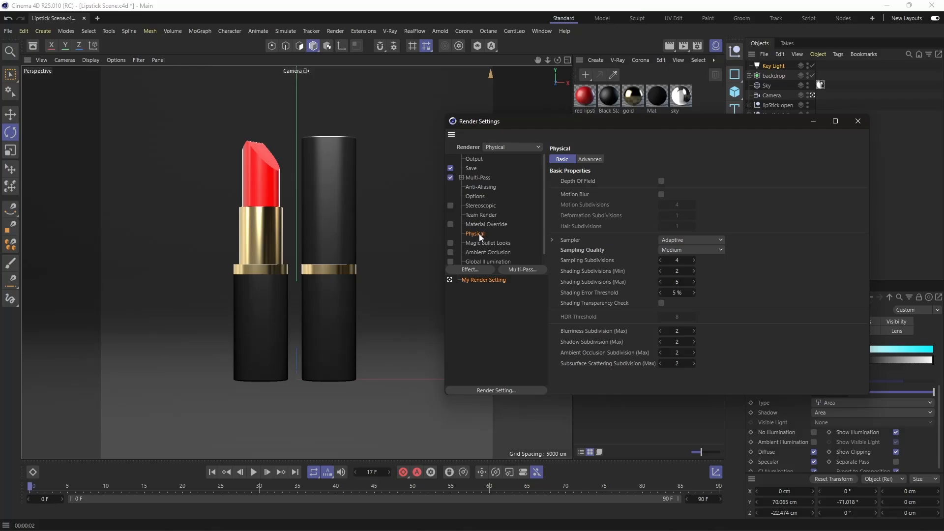
# Try the Fixed, Adaptive and Progressive samplers of the Physical renderer and settle on Fixed
pyautogui.click(720, 240)
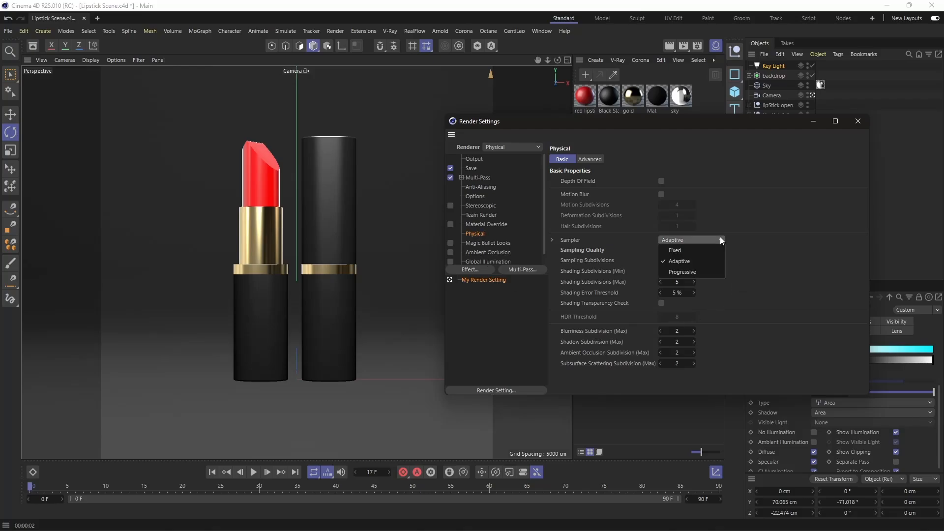
pyautogui.click(713, 249)
pyautogui.click(711, 239)
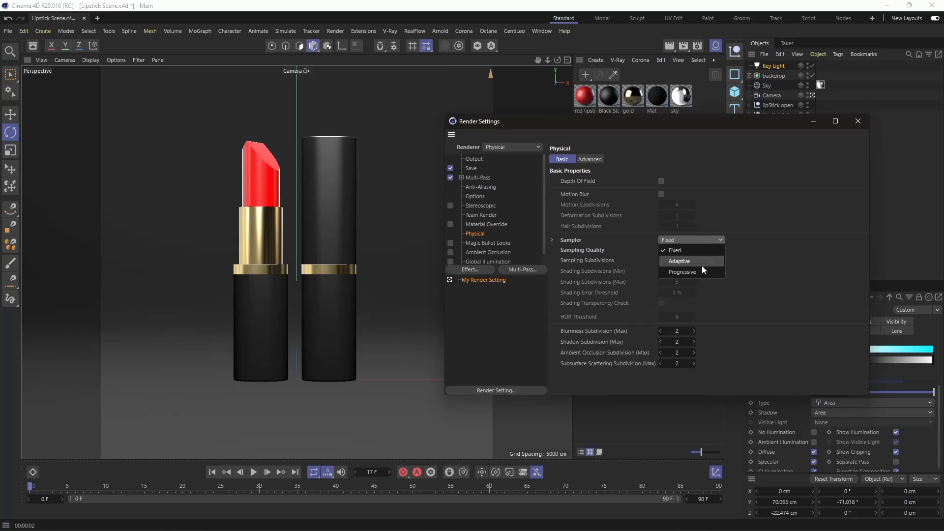
pyautogui.click(702, 265)
pyautogui.click(715, 239)
pyautogui.click(707, 272)
pyautogui.click(710, 239)
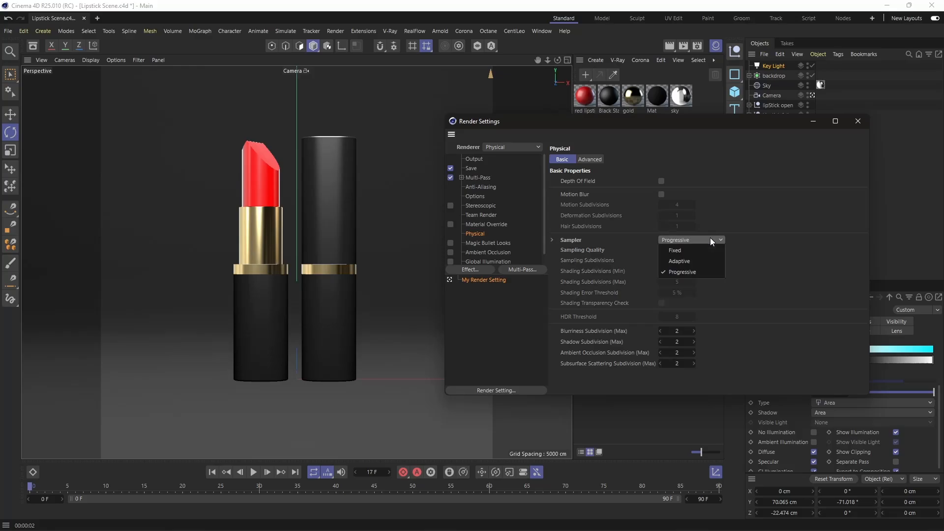
pyautogui.click(701, 250)
# Set the sampling quality to Preview and render the camera view with the Fixed sampler
pyautogui.moveTo(581, 120); pyautogui.dragTo(606, 128)
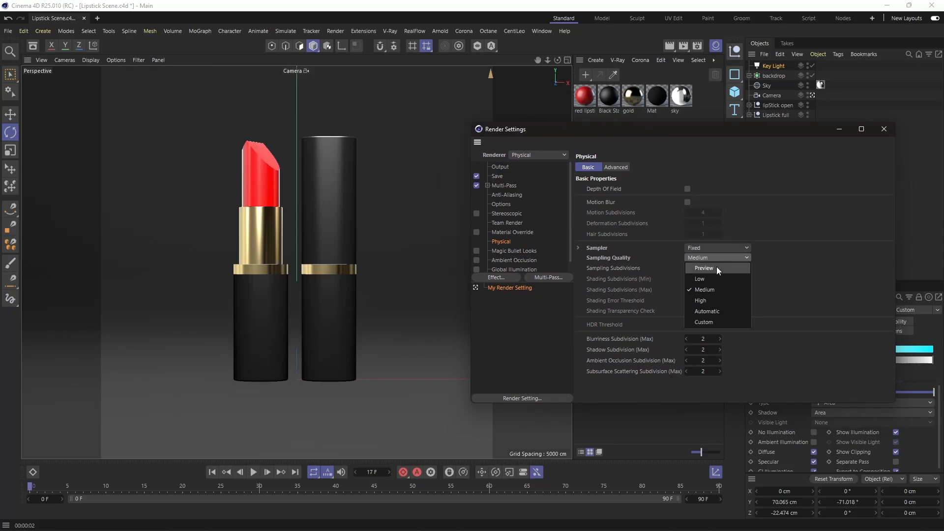
pyautogui.click(714, 268)
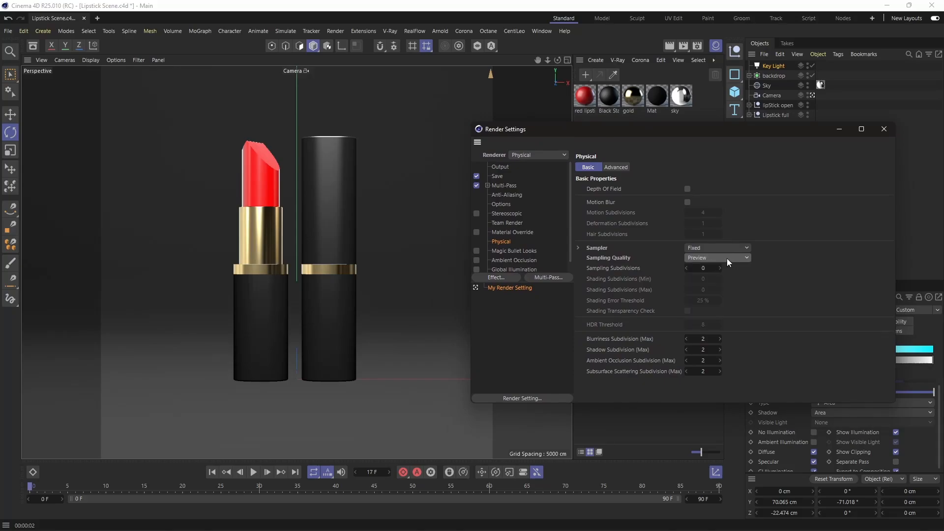
pyautogui.click(667, 46)
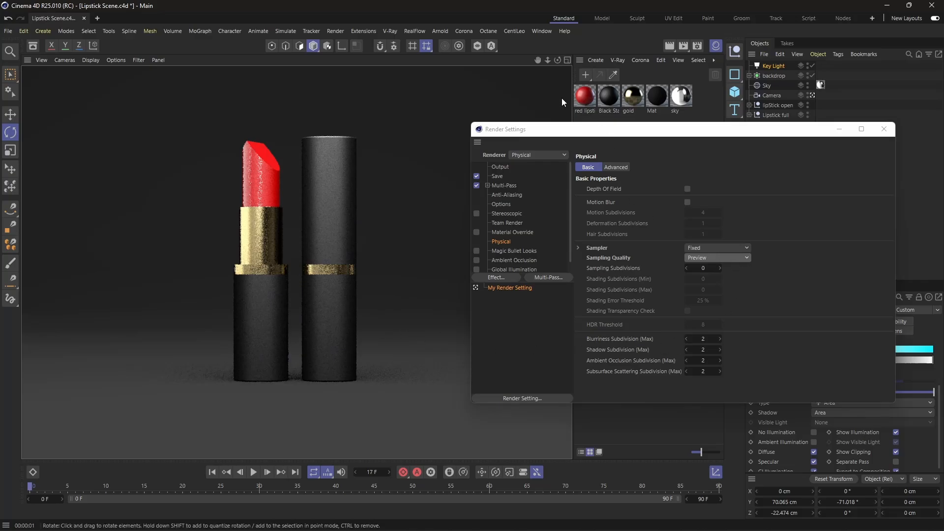
# Set the sampler to Progressive and render the camera view through several passes
pyautogui.click(721, 249)
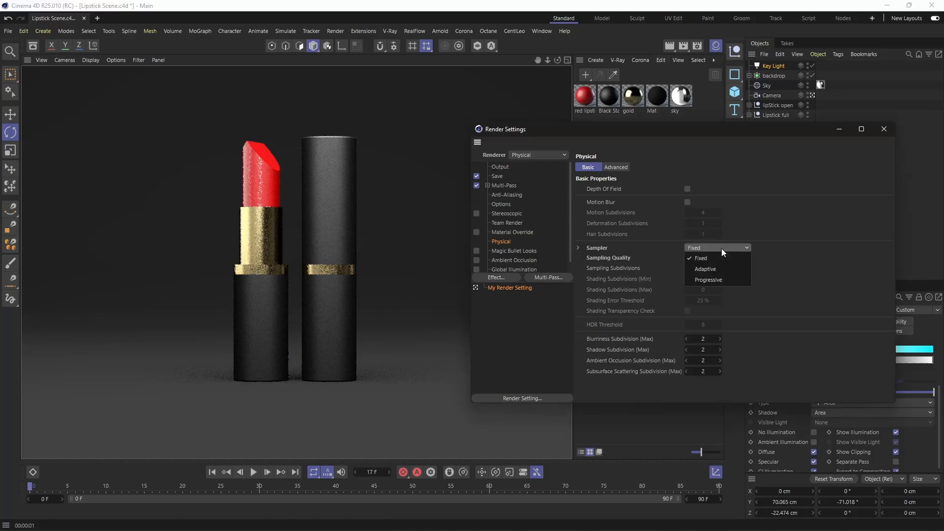
pyautogui.click(721, 279)
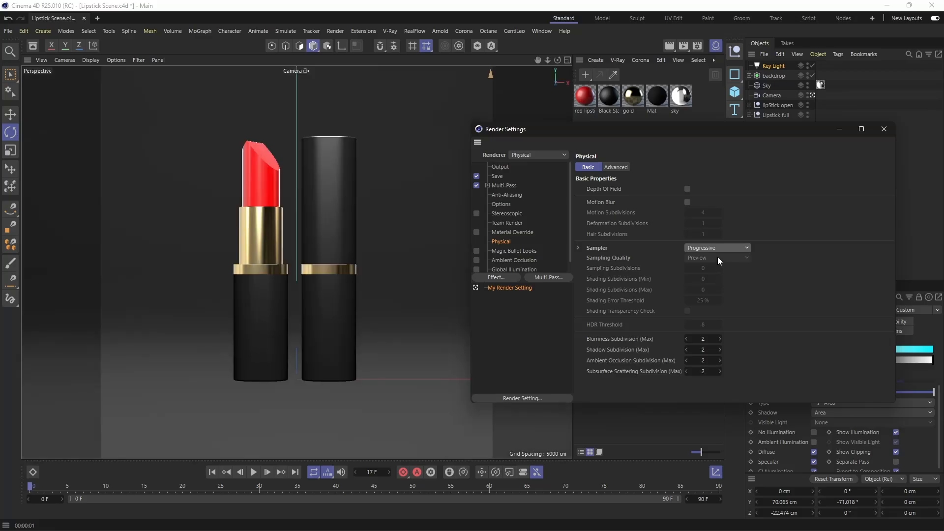
pyautogui.click(669, 45)
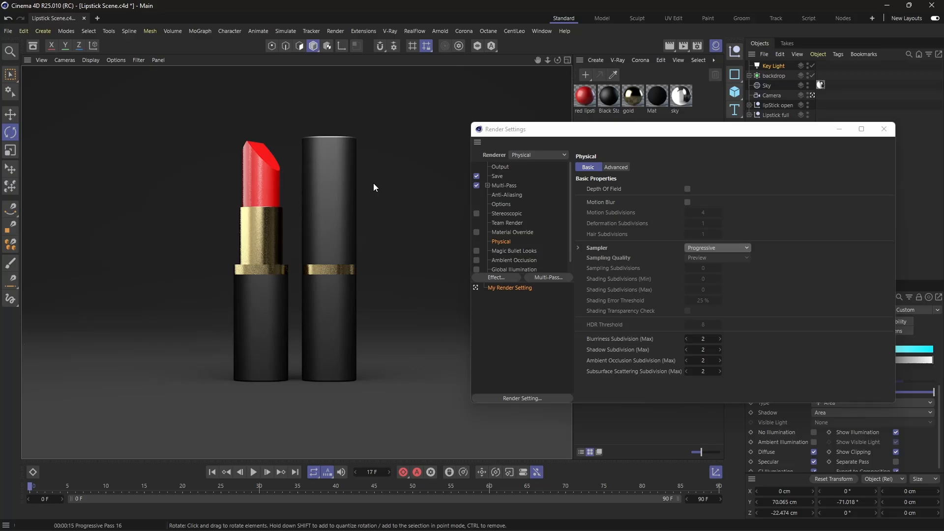
# Set the sampler to Adaptive with 5 sampling subdivisions and render the camera view
pyautogui.click(737, 245)
pyautogui.click(727, 270)
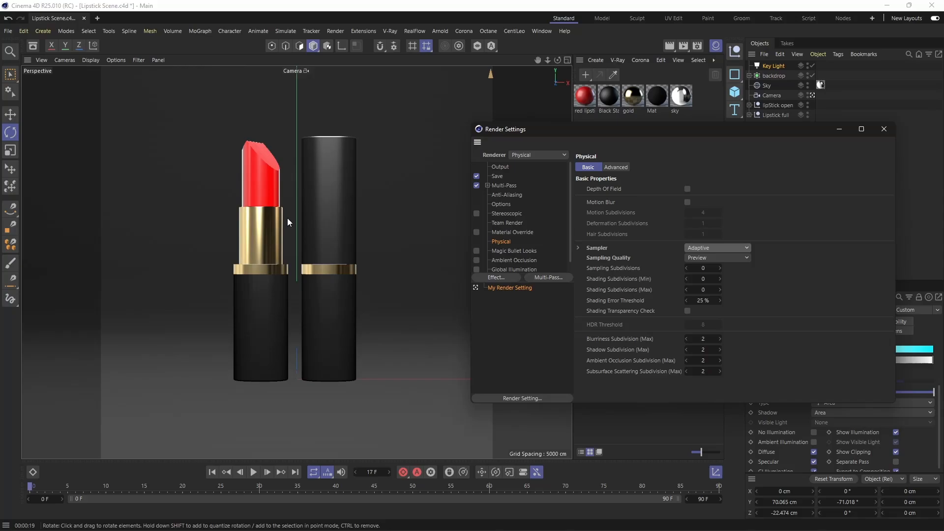
pyautogui.click(707, 268)
pyautogui.write('5')
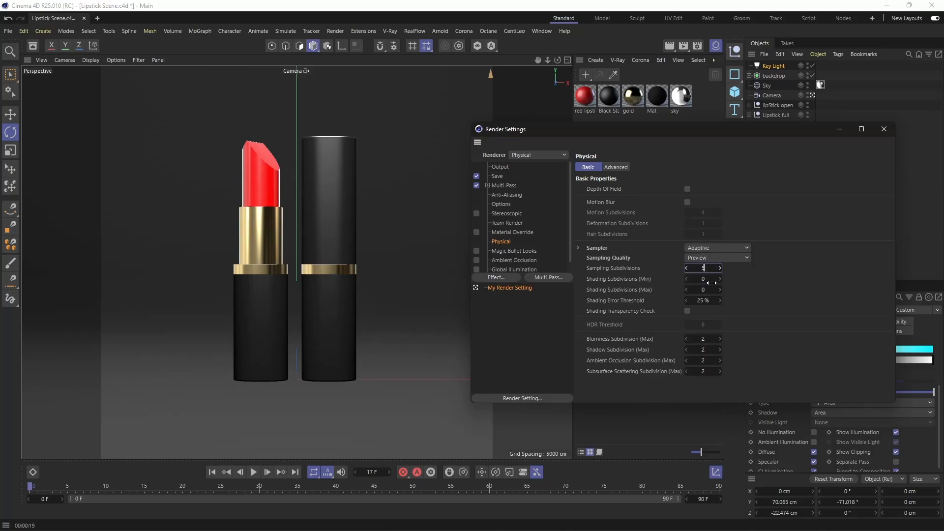
pyautogui.press('Return')
pyautogui.click(730, 261)
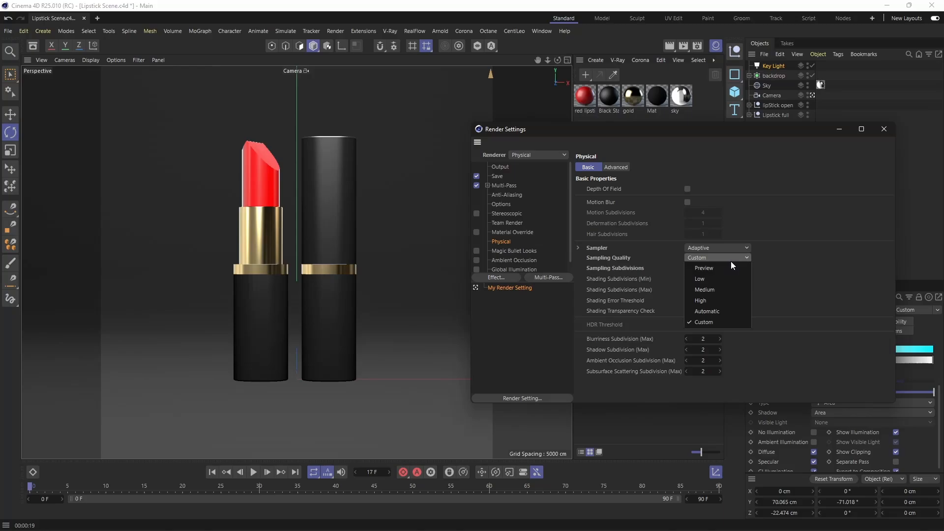
pyautogui.click(789, 264)
pyautogui.click(666, 46)
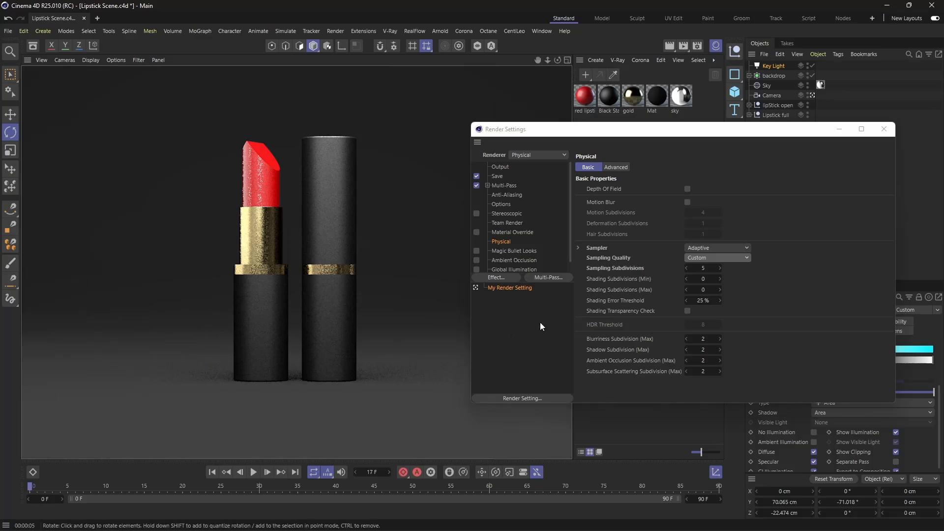
# Set the sampling quality to High and look over the Physical renderer's advanced settings
pyautogui.click(734, 255)
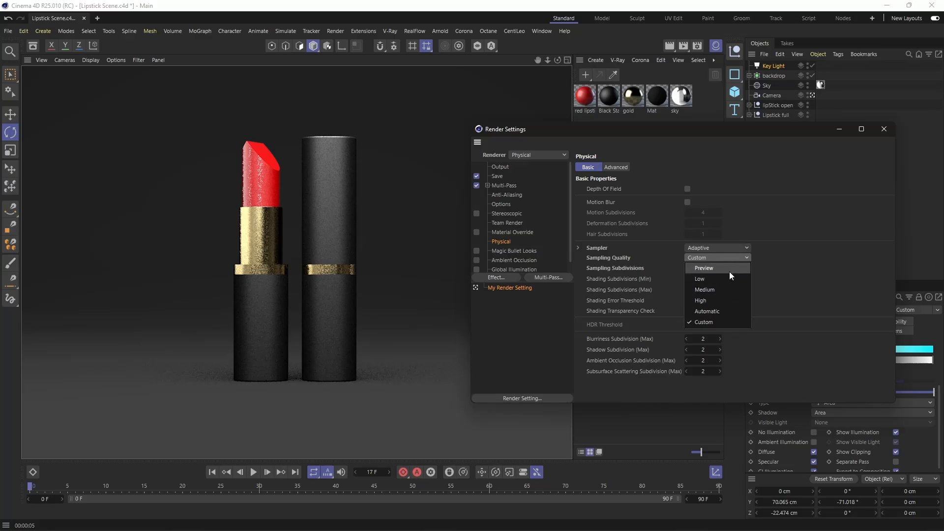
pyautogui.click(722, 300)
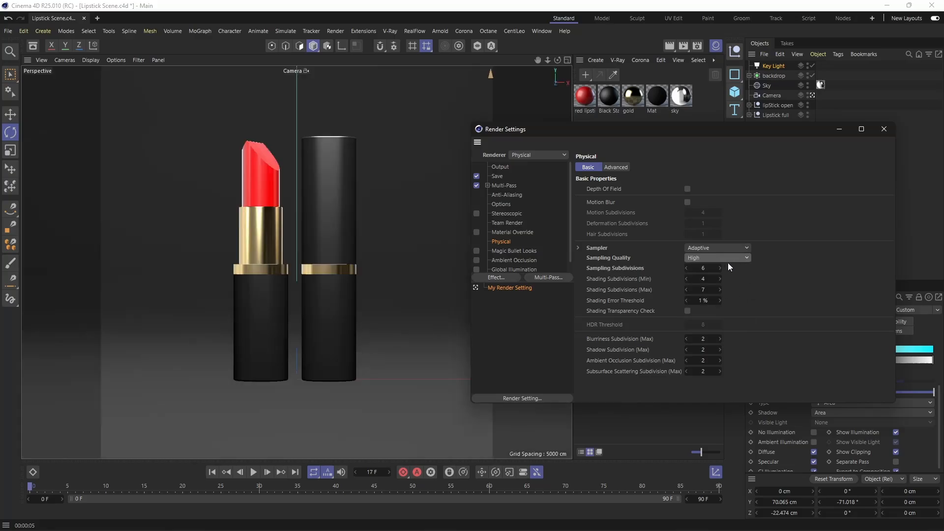
pyautogui.click(616, 168)
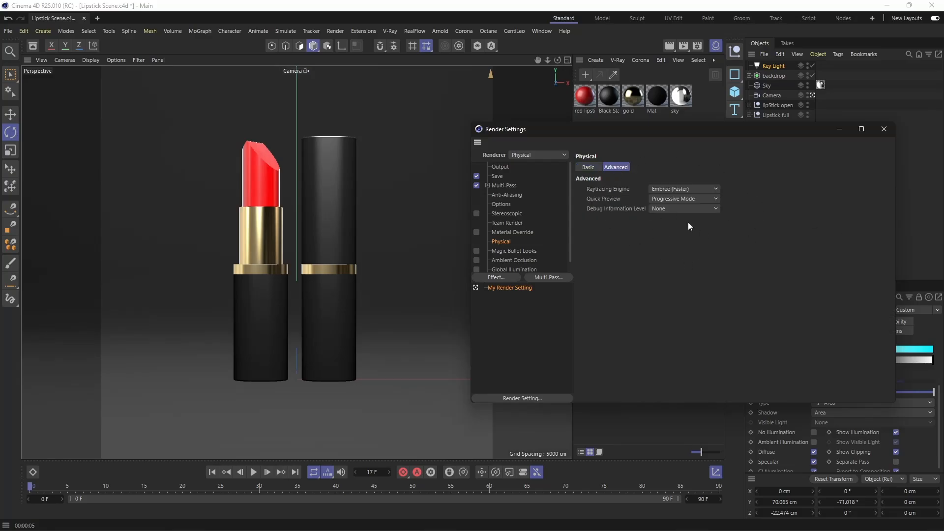
pyautogui.click(588, 168)
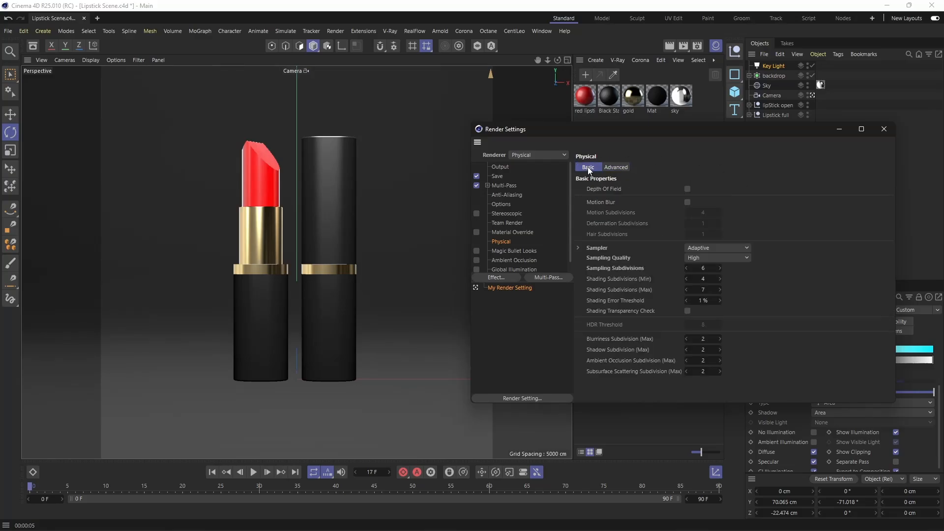
# Set the regular image's save file to Lipstick in the Renders folder
pyautogui.click(497, 176)
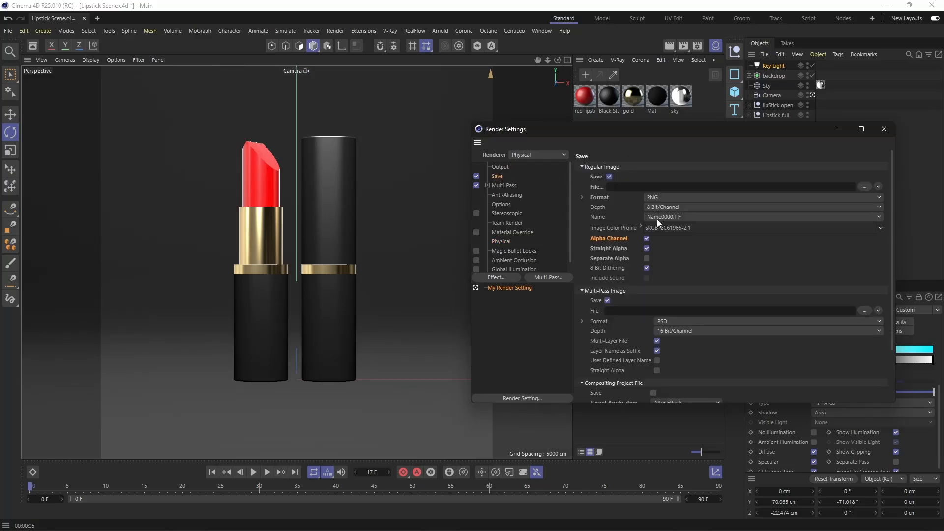
pyautogui.click(865, 188)
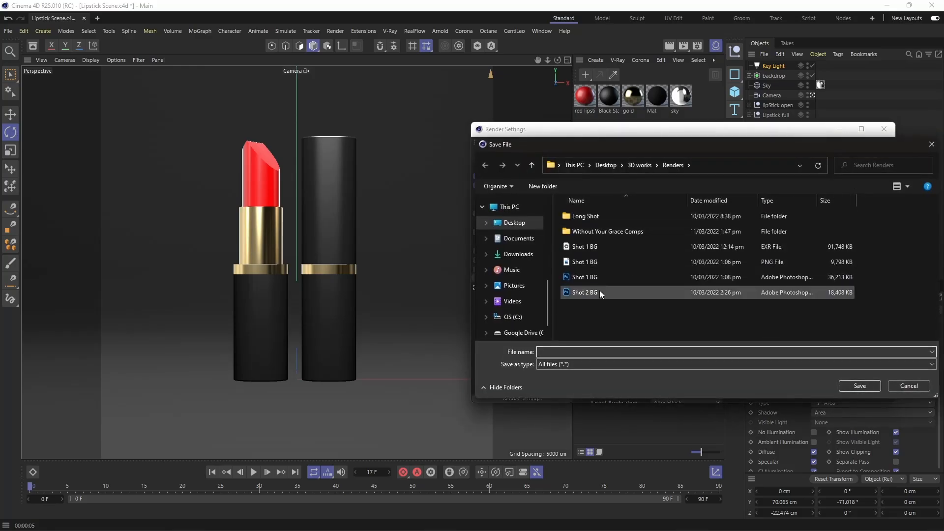
pyautogui.write('Li')
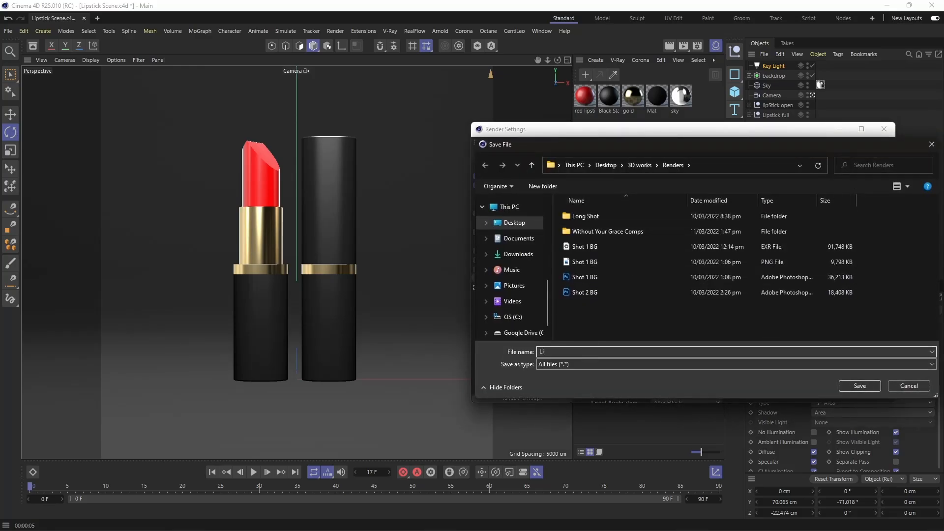
pyautogui.write('pstickk')
pyautogui.click(859, 386)
pyautogui.moveTo(747, 131); pyautogui.dragTo(669, 107)
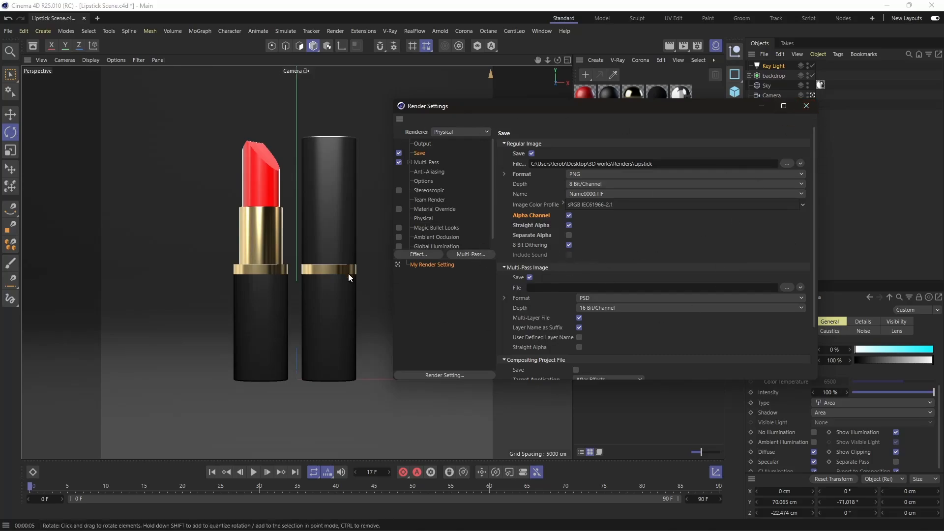
pyautogui.rightClick(435, 264)
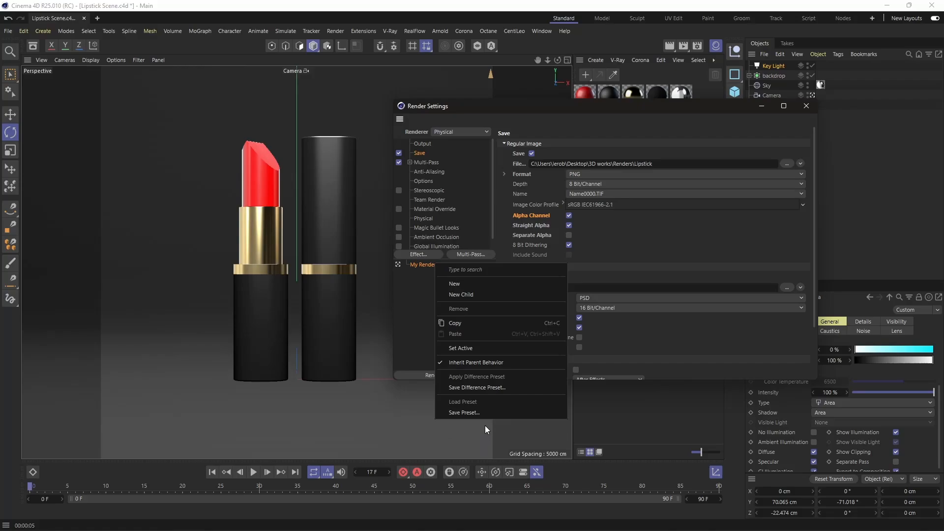
pyautogui.click(424, 267)
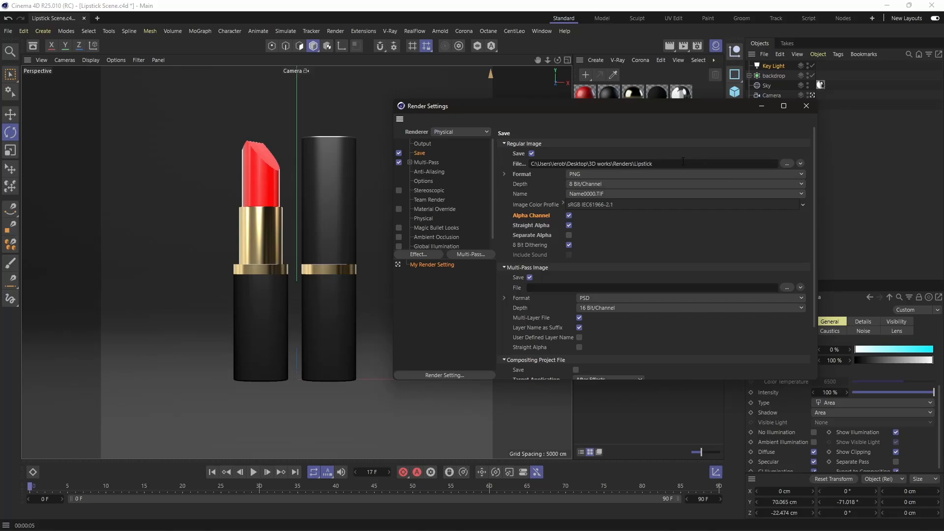
# Close the render settings and deselect the key light
pyautogui.moveTo(647, 107); pyautogui.dragTo(708, 139)
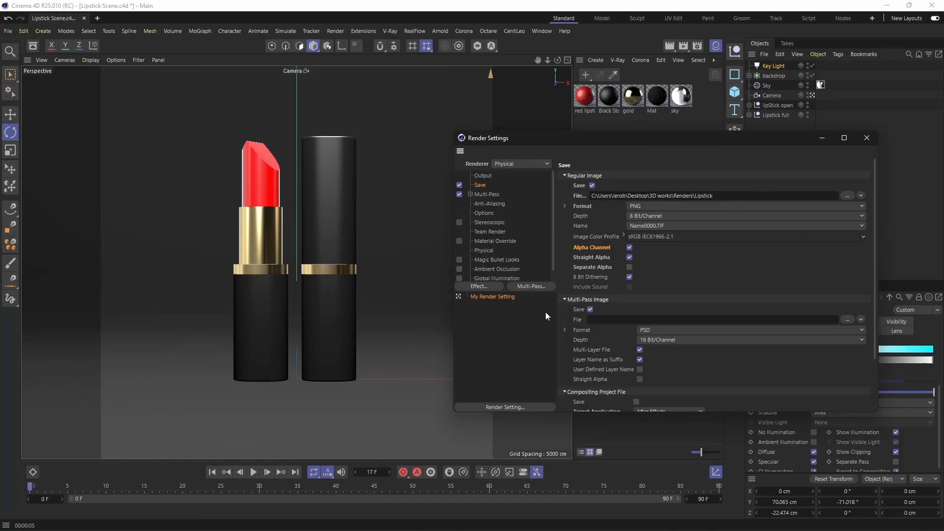
pyautogui.click(867, 138)
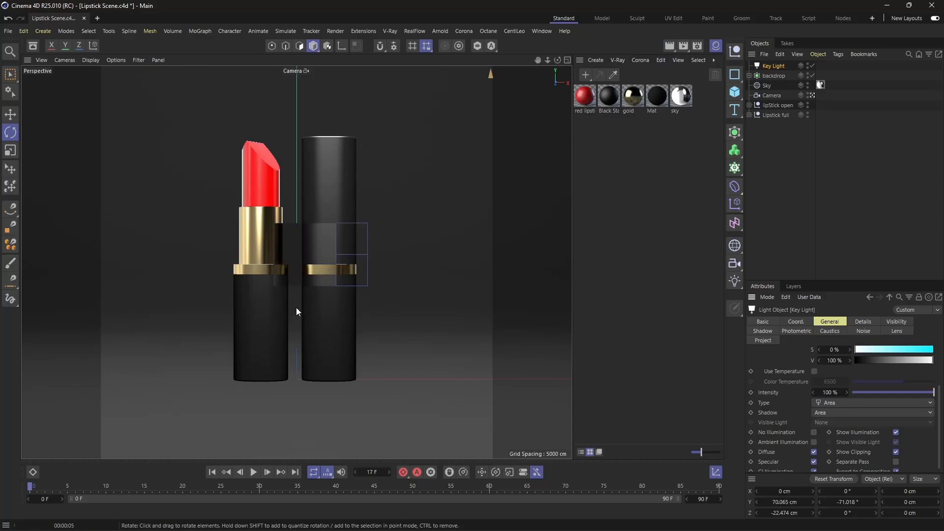
pyautogui.click(637, 194)
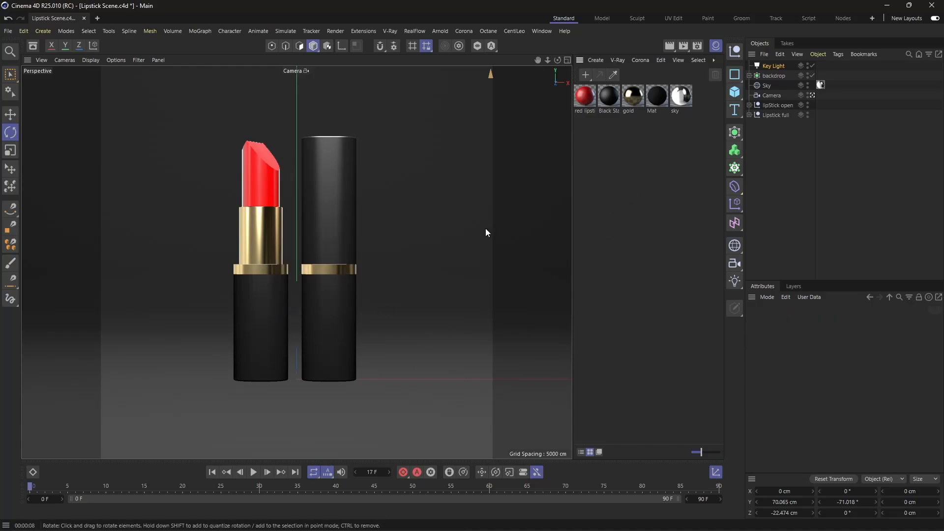
# Render the lipstick scene to the Picture Viewer, maximize the viewer and inspect the finished image at 100 % zoom
pyautogui.click(686, 46)
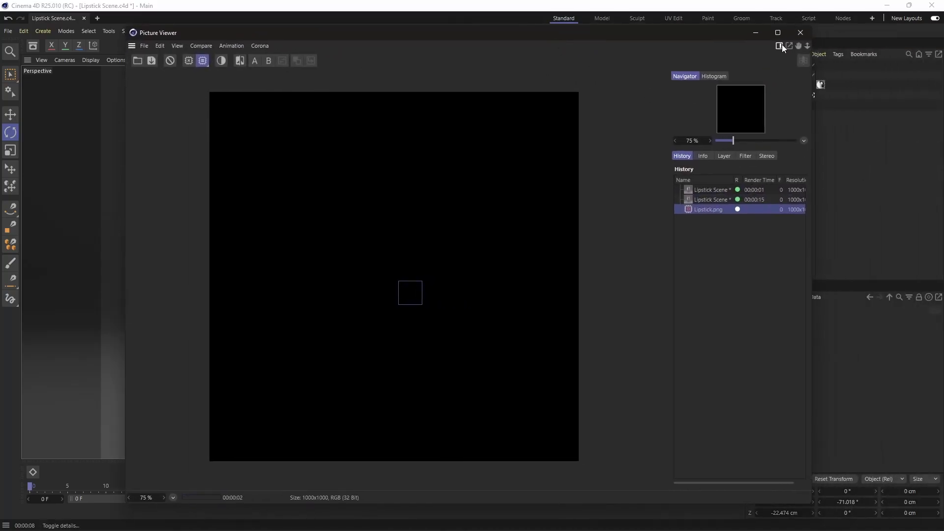
pyautogui.click(778, 33)
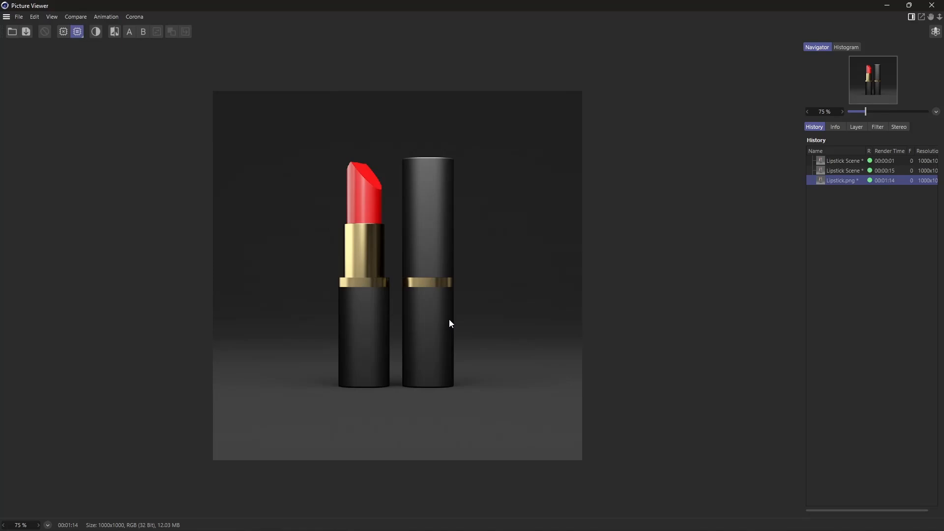
pyautogui.scroll(1, 399, 265)
pyautogui.scroll(1, 379, 249)
pyautogui.scroll(-1, 382, 248)
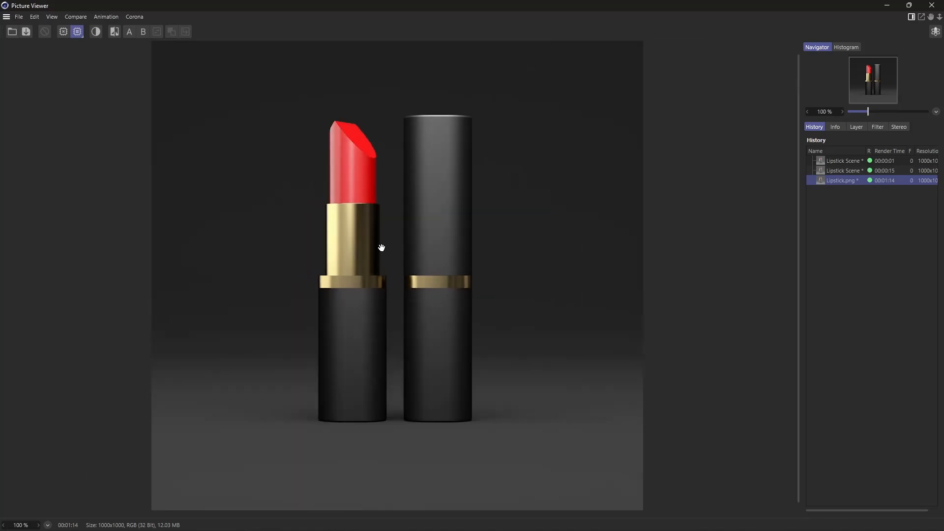